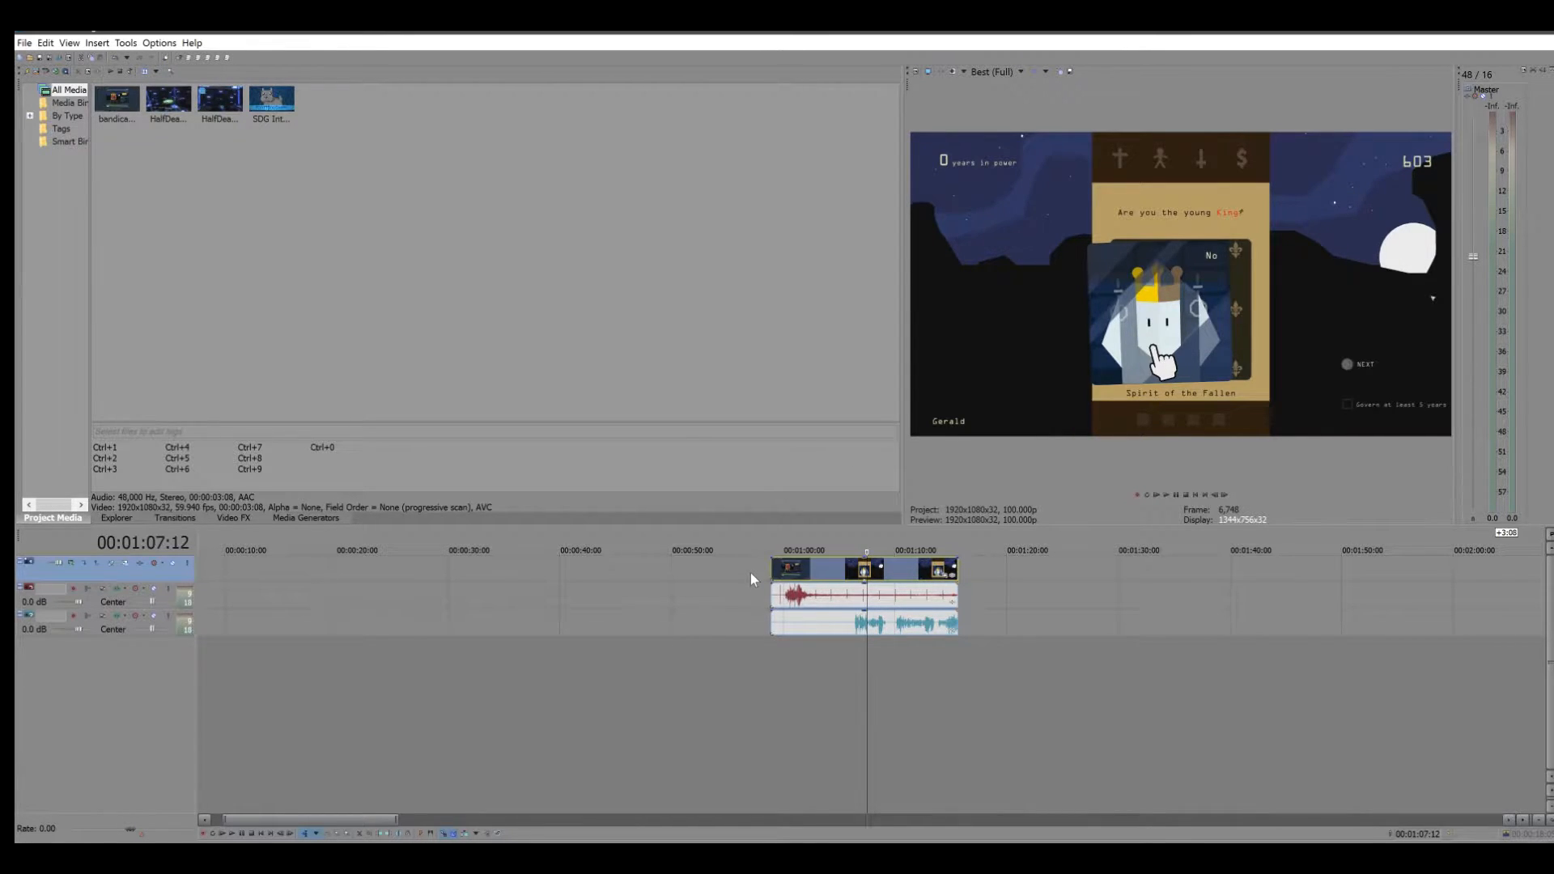
# Examine the two separate groups of clips on the timeline, near the one-minute mark and near 00:06:30.
pyautogui.click(635, 606)
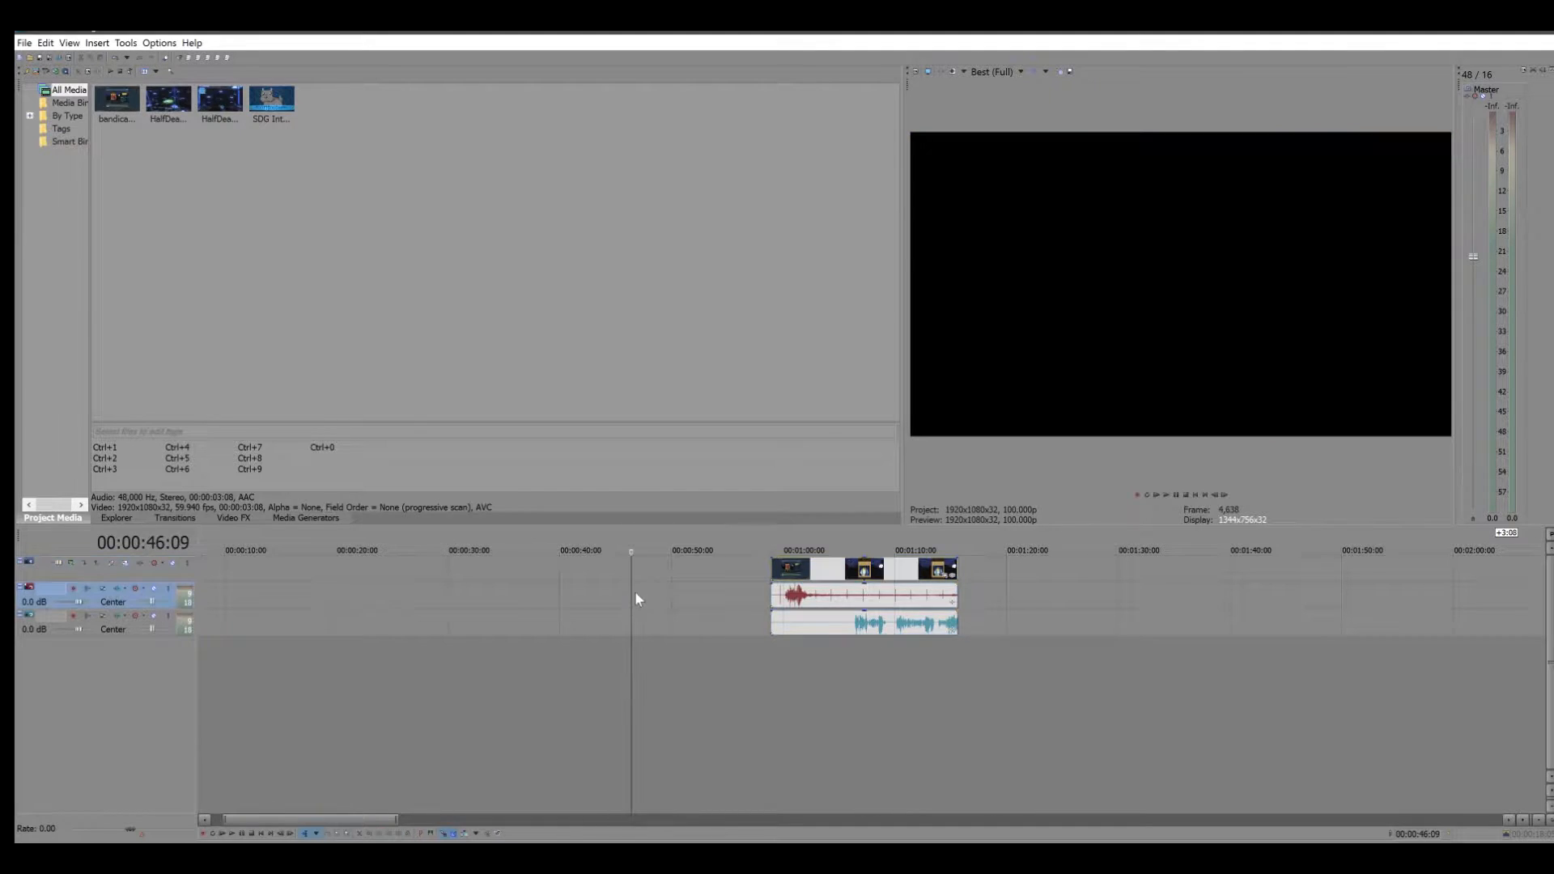
pyautogui.scroll(-5, 644, 600)
pyautogui.scroll(5, 654, 611)
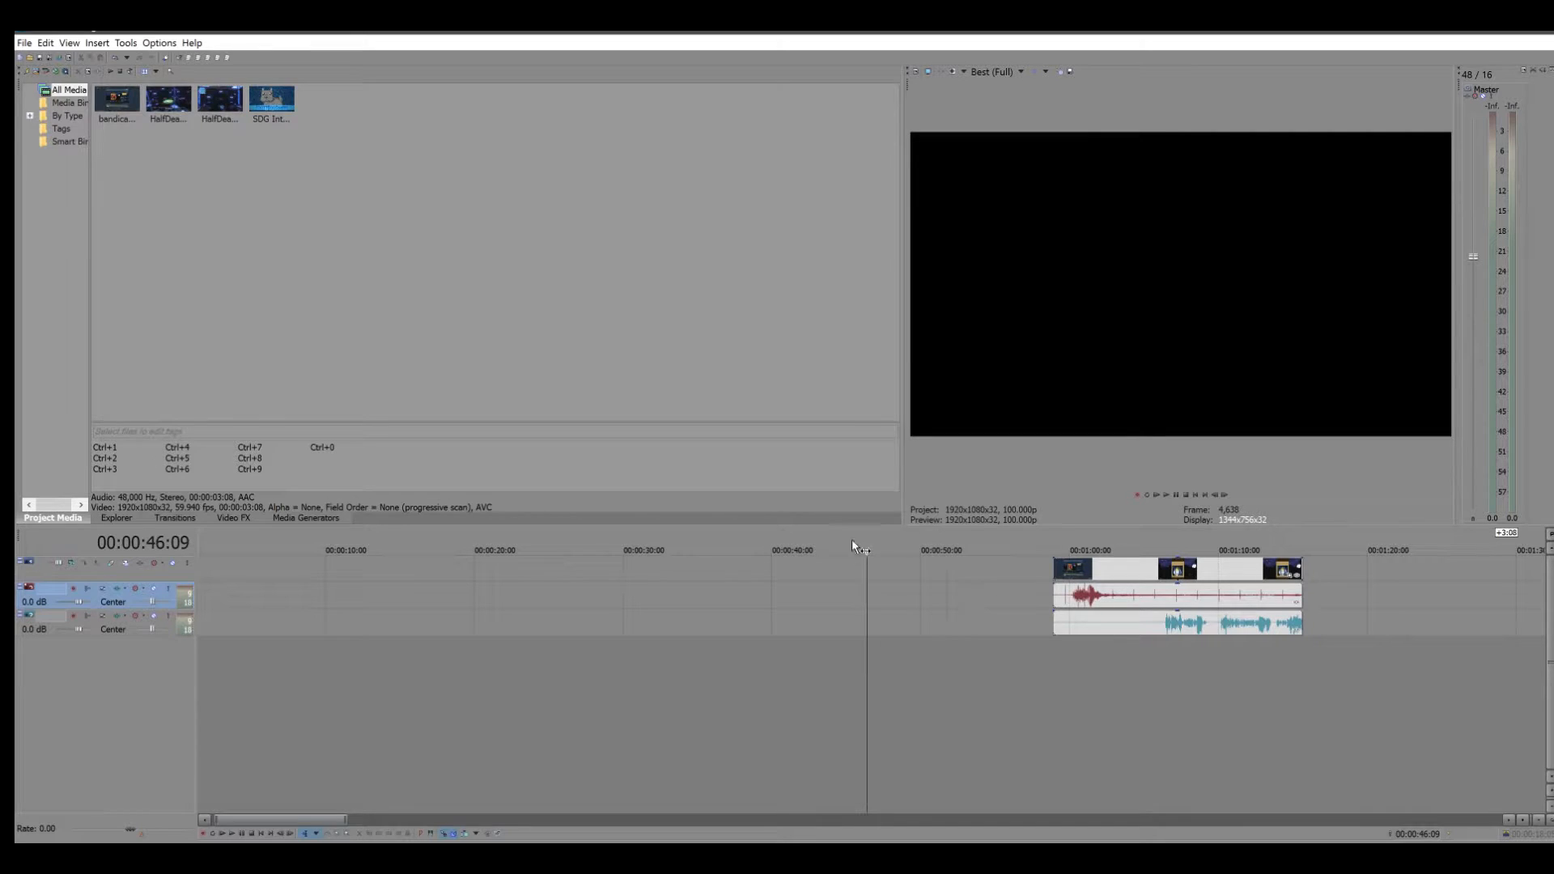
pyautogui.scroll(-5, 1001, 632)
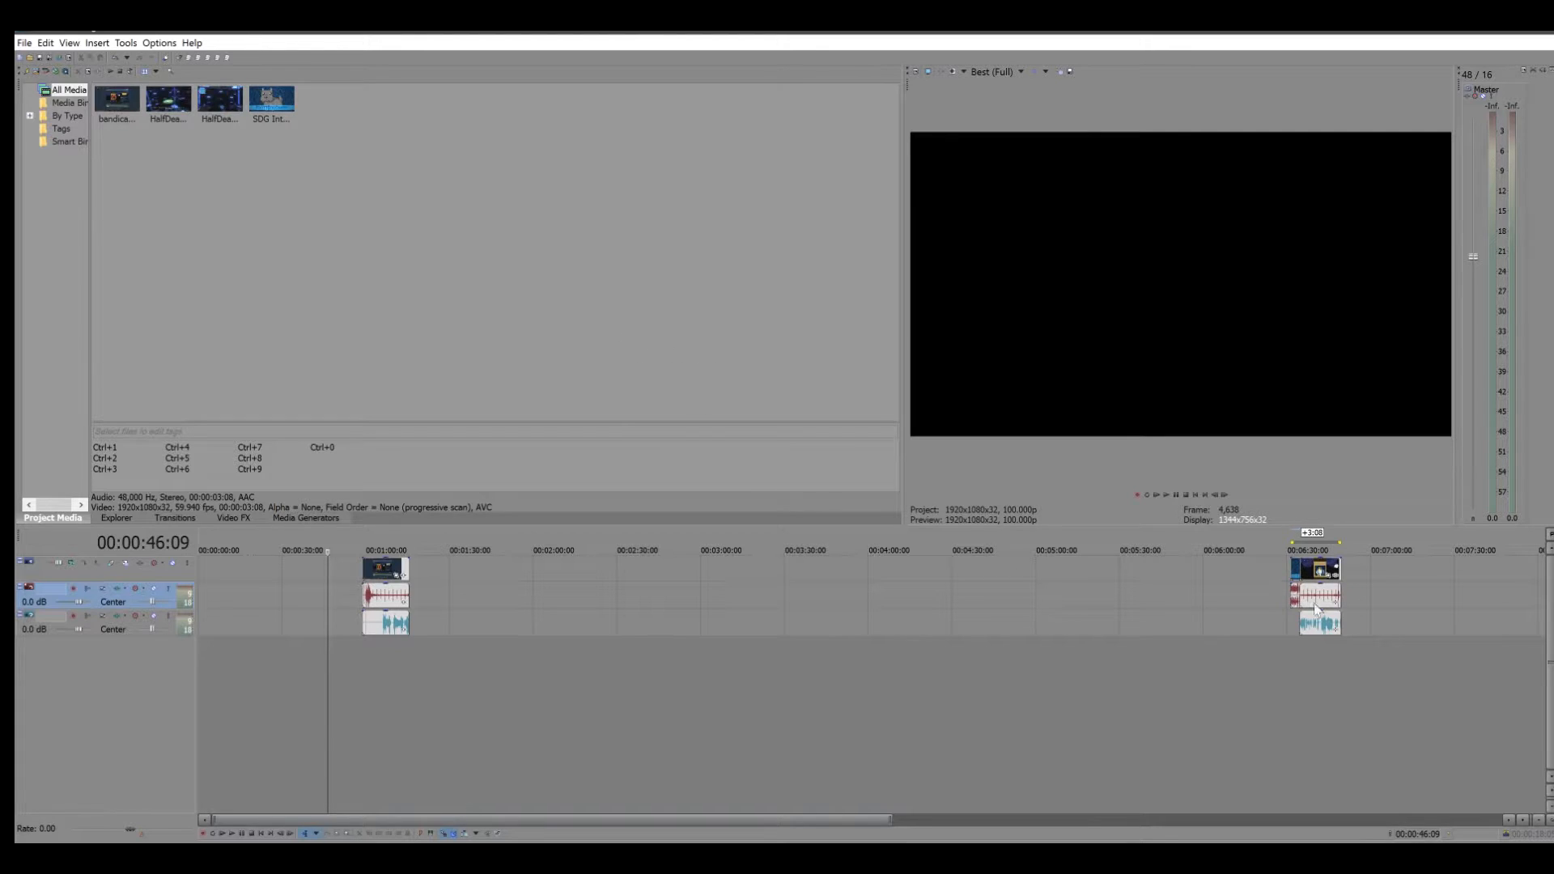
pyautogui.scroll(-2, 1173, 673)
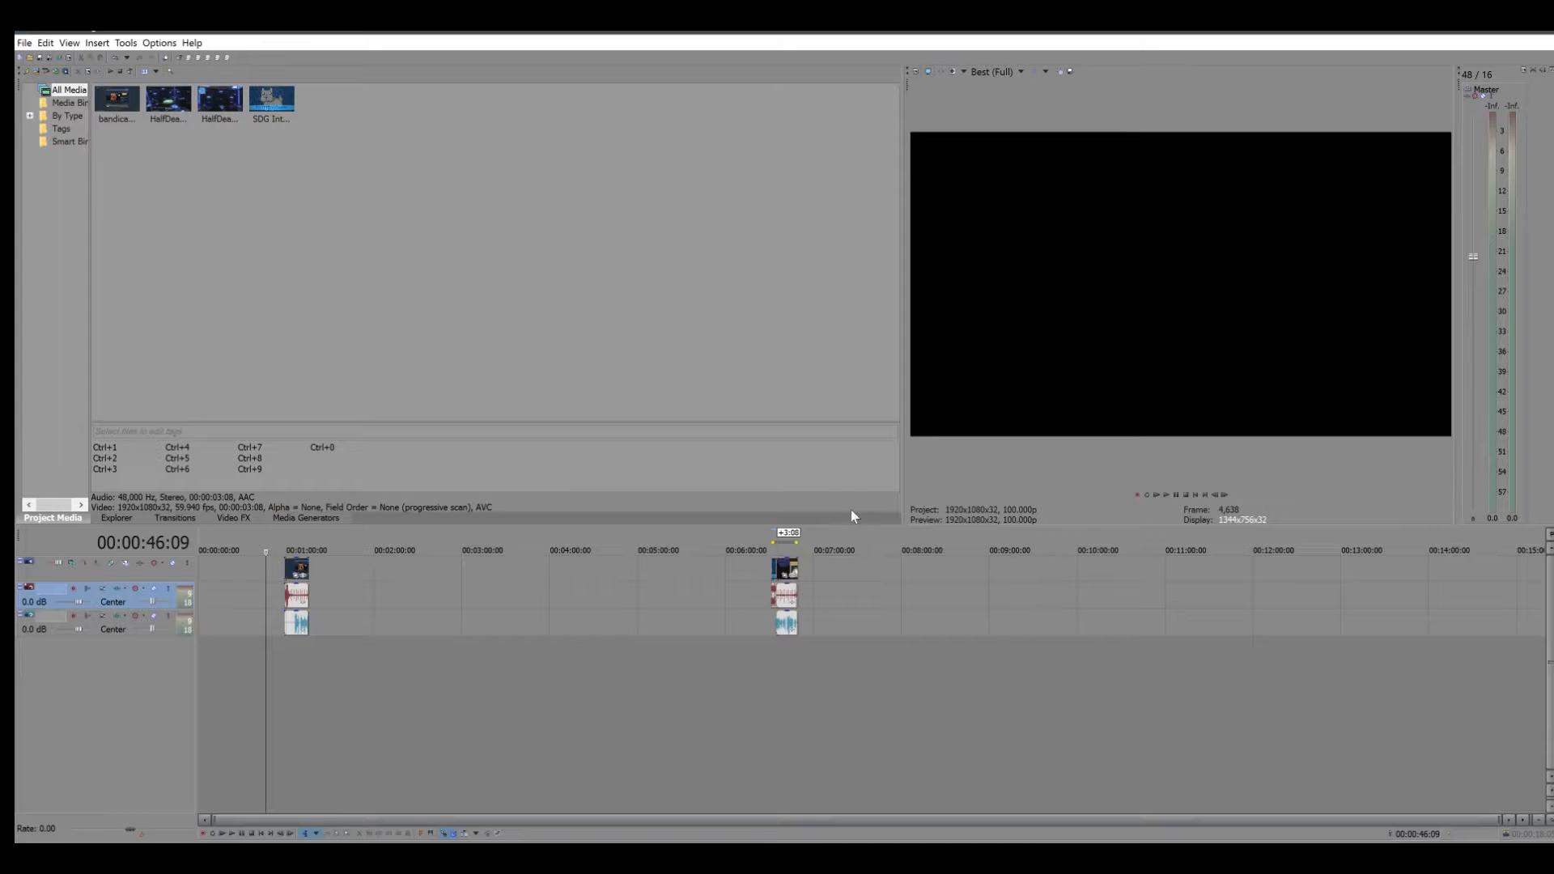
pyautogui.scroll(2, 288, 604)
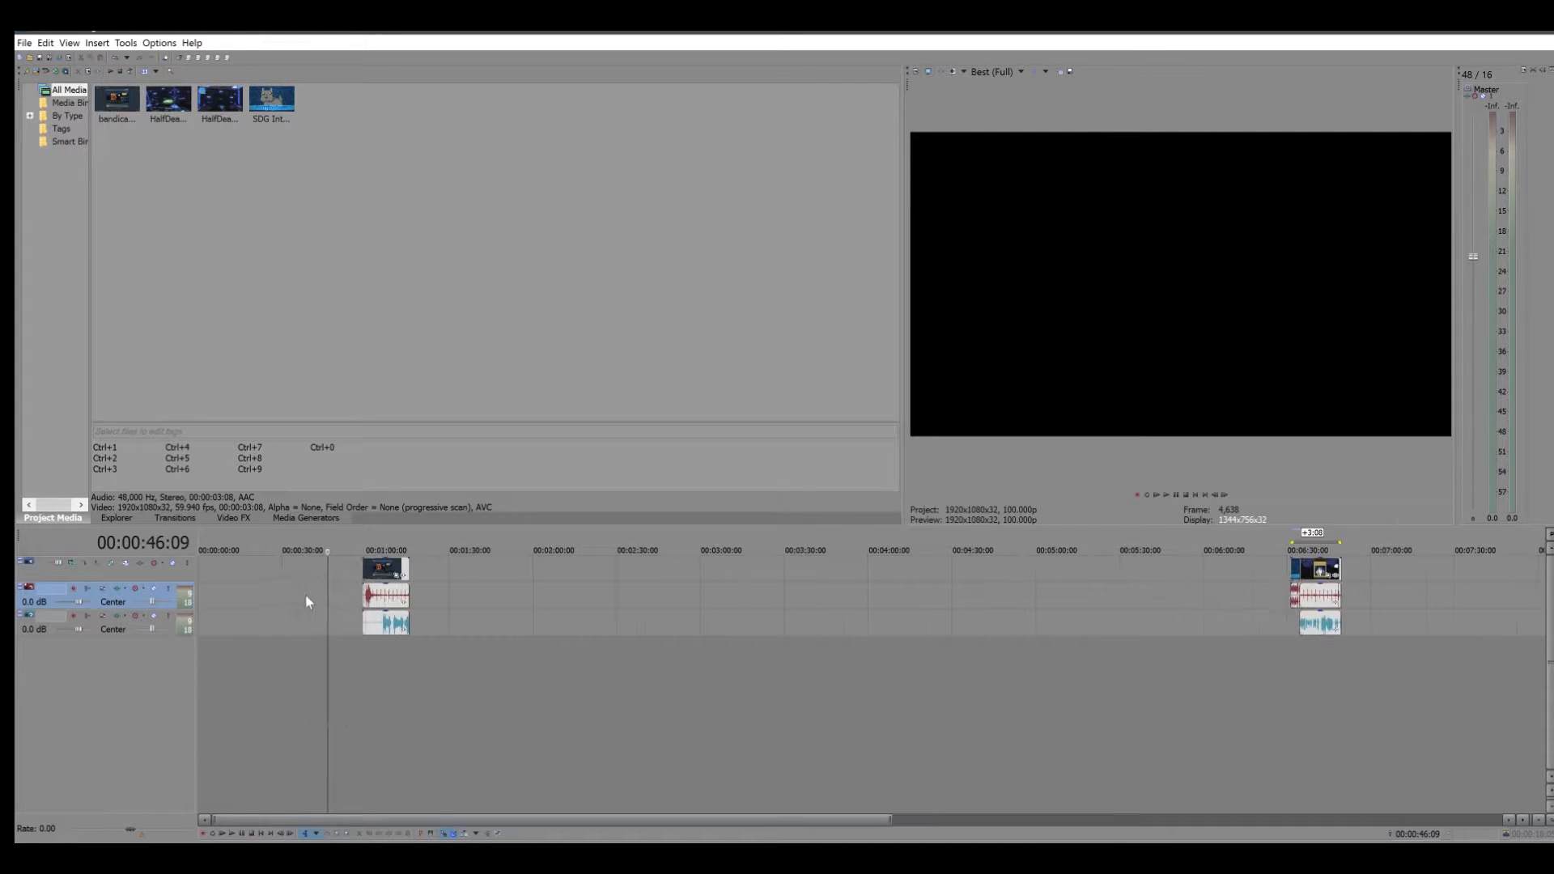
pyautogui.scroll(5, 552, 586)
pyautogui.scroll(-1, 624, 585)
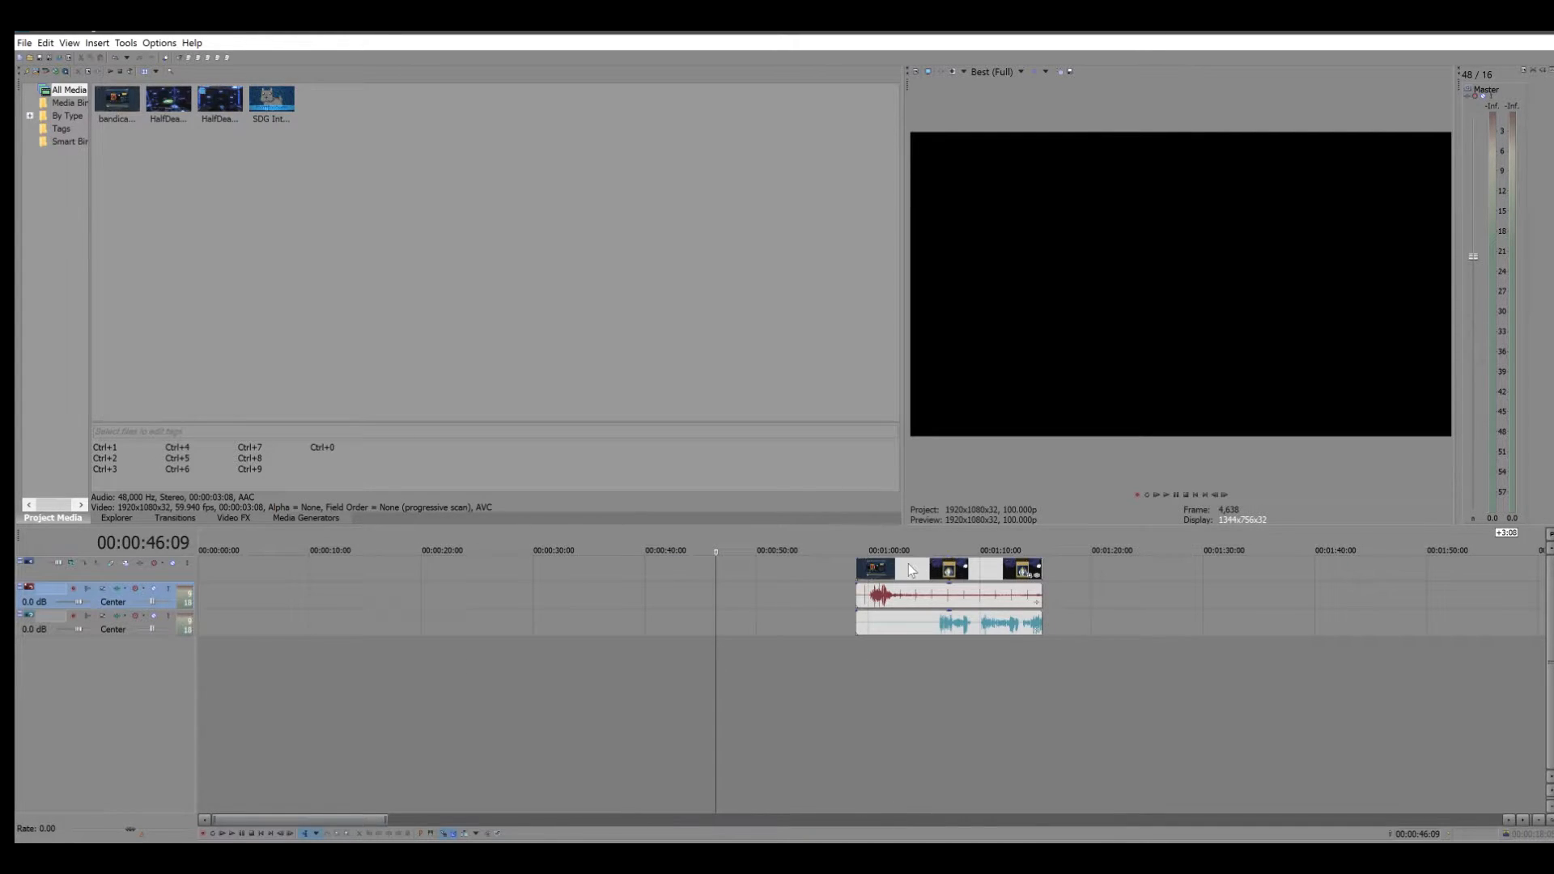
pyautogui.scroll(-5, 909, 573)
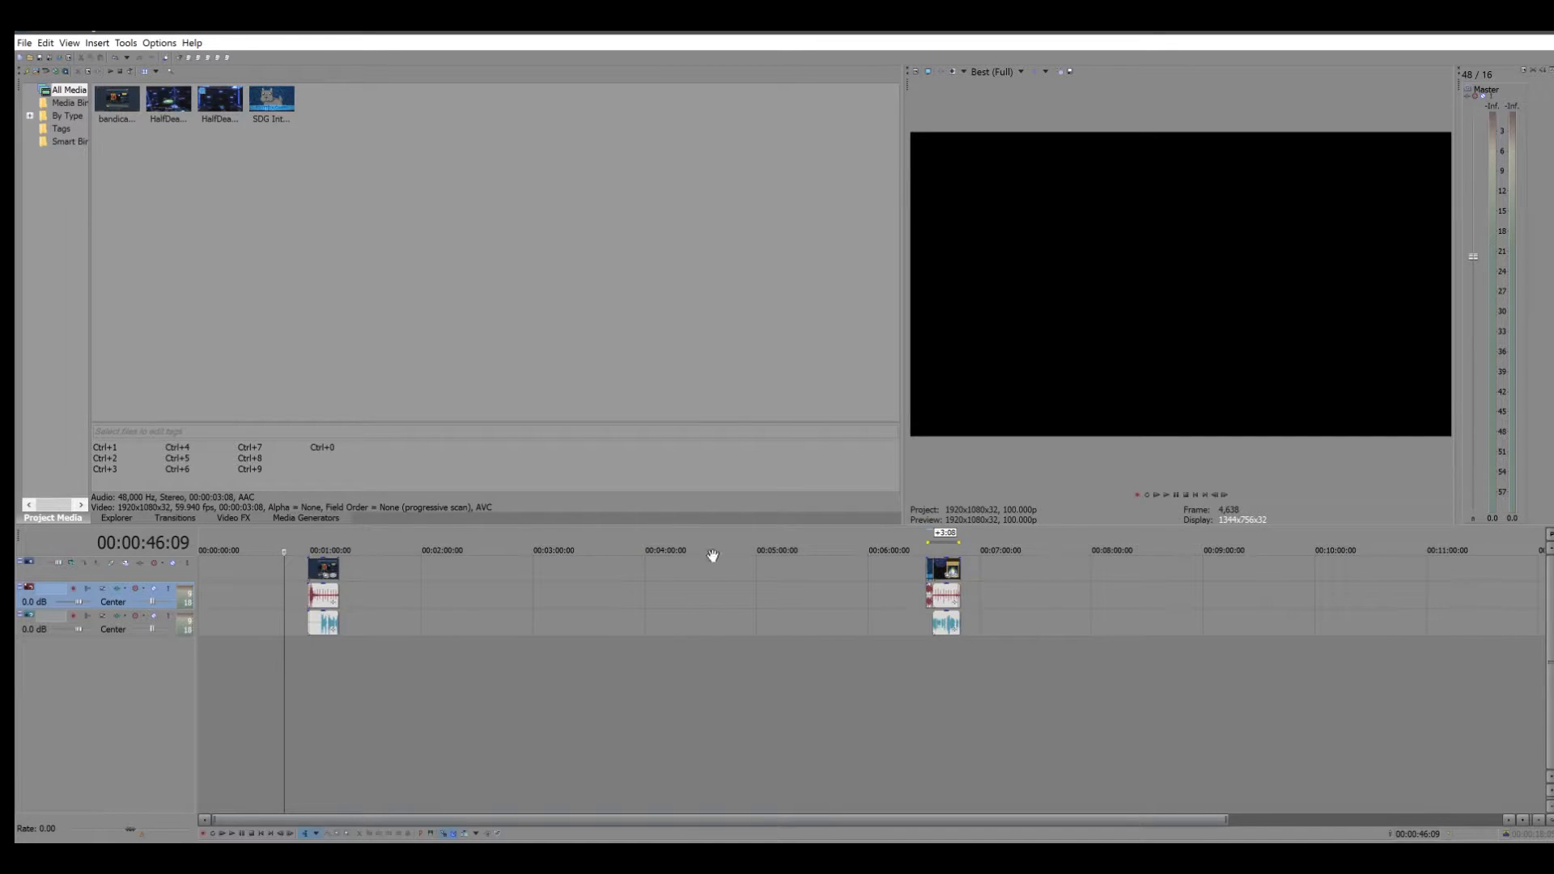
pyautogui.scroll(-1, 732, 577)
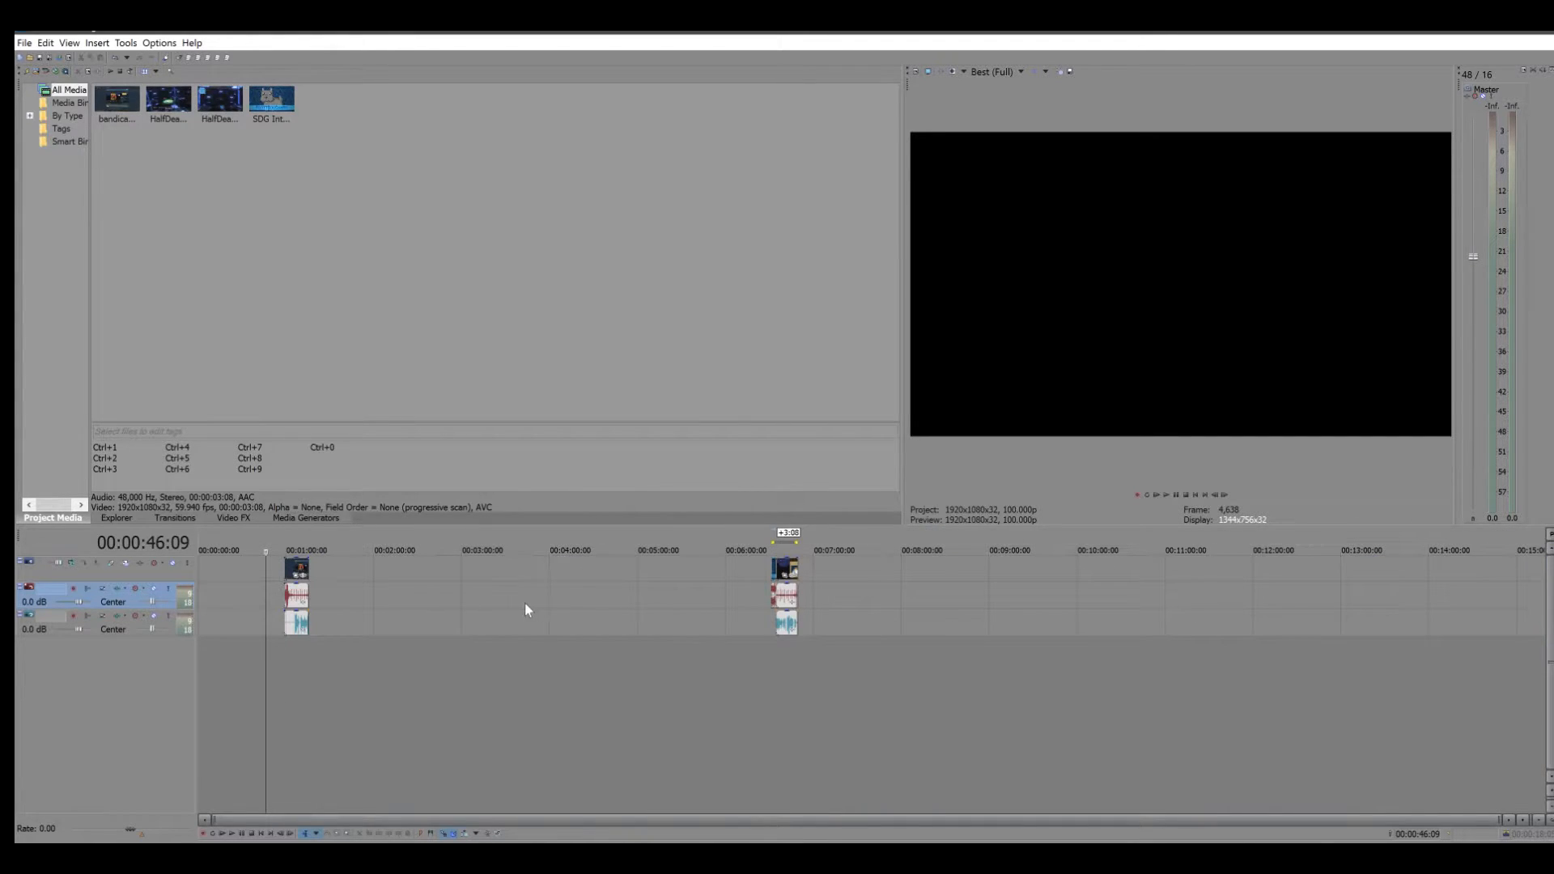
# Set the time selection to the first clip's length and mark it as a region named 1.
pyautogui.scroll(4, 524, 604)
pyautogui.doubleClick(658, 572)
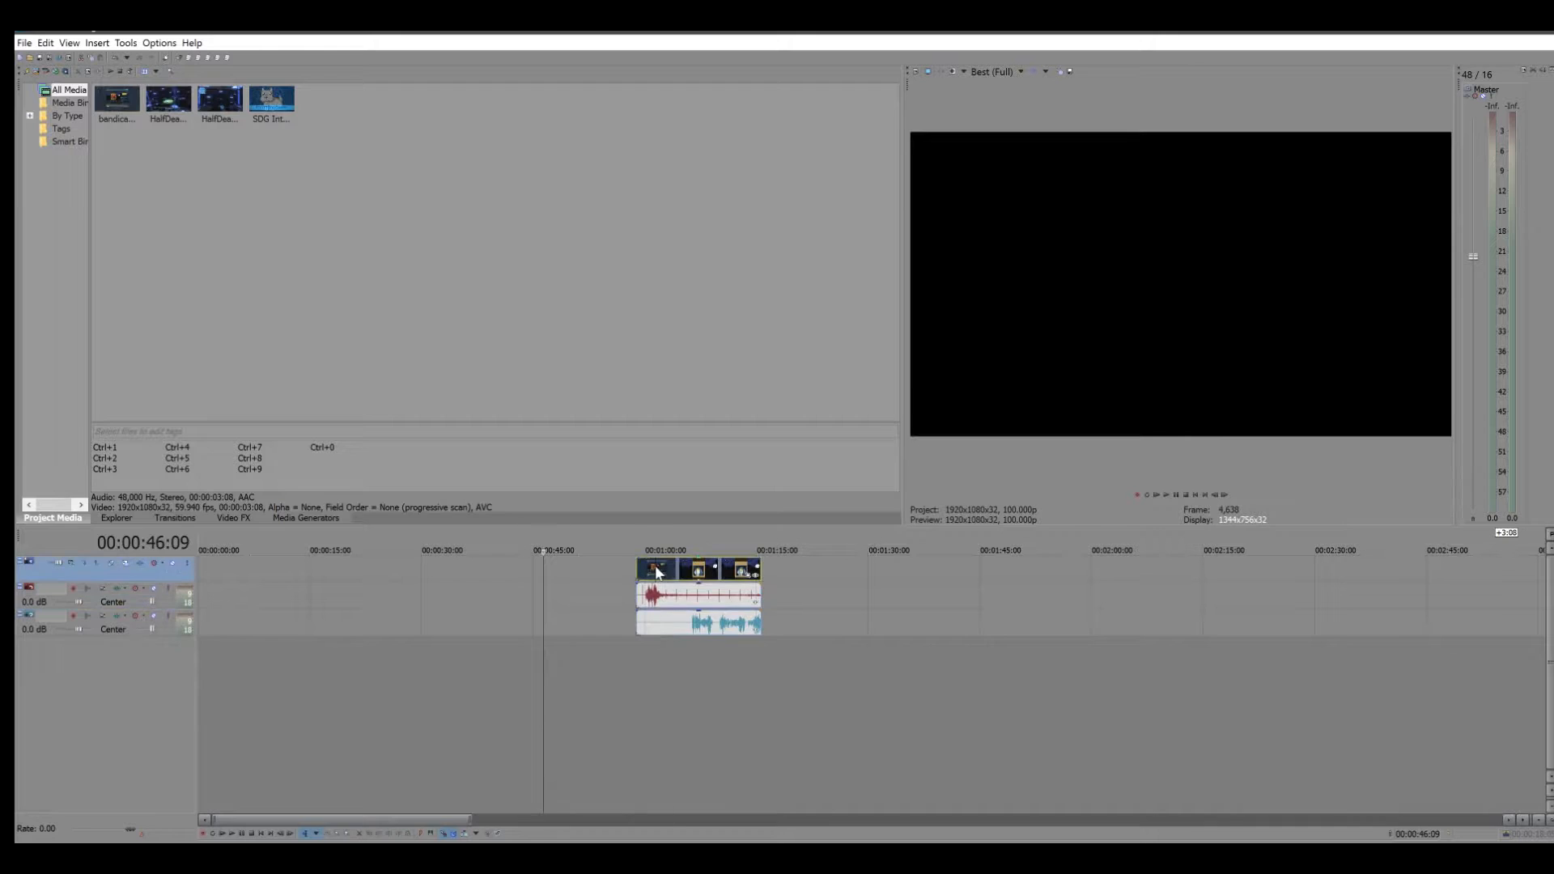
pyautogui.scroll(3, 787, 584)
pyautogui.scroll(2, 989, 581)
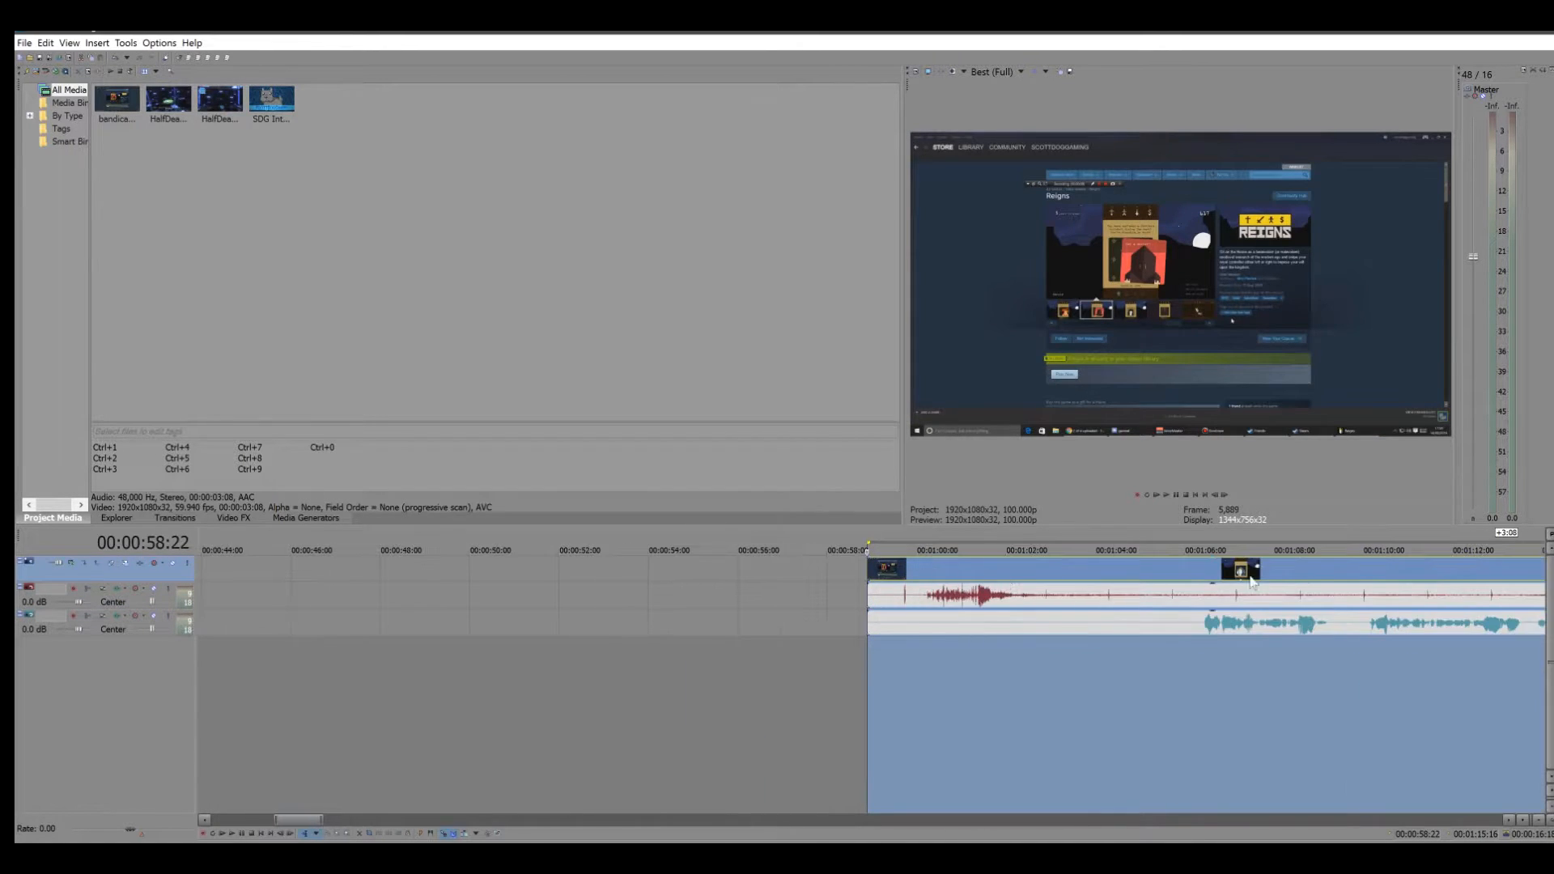
pyautogui.scroll(-1, 1324, 570)
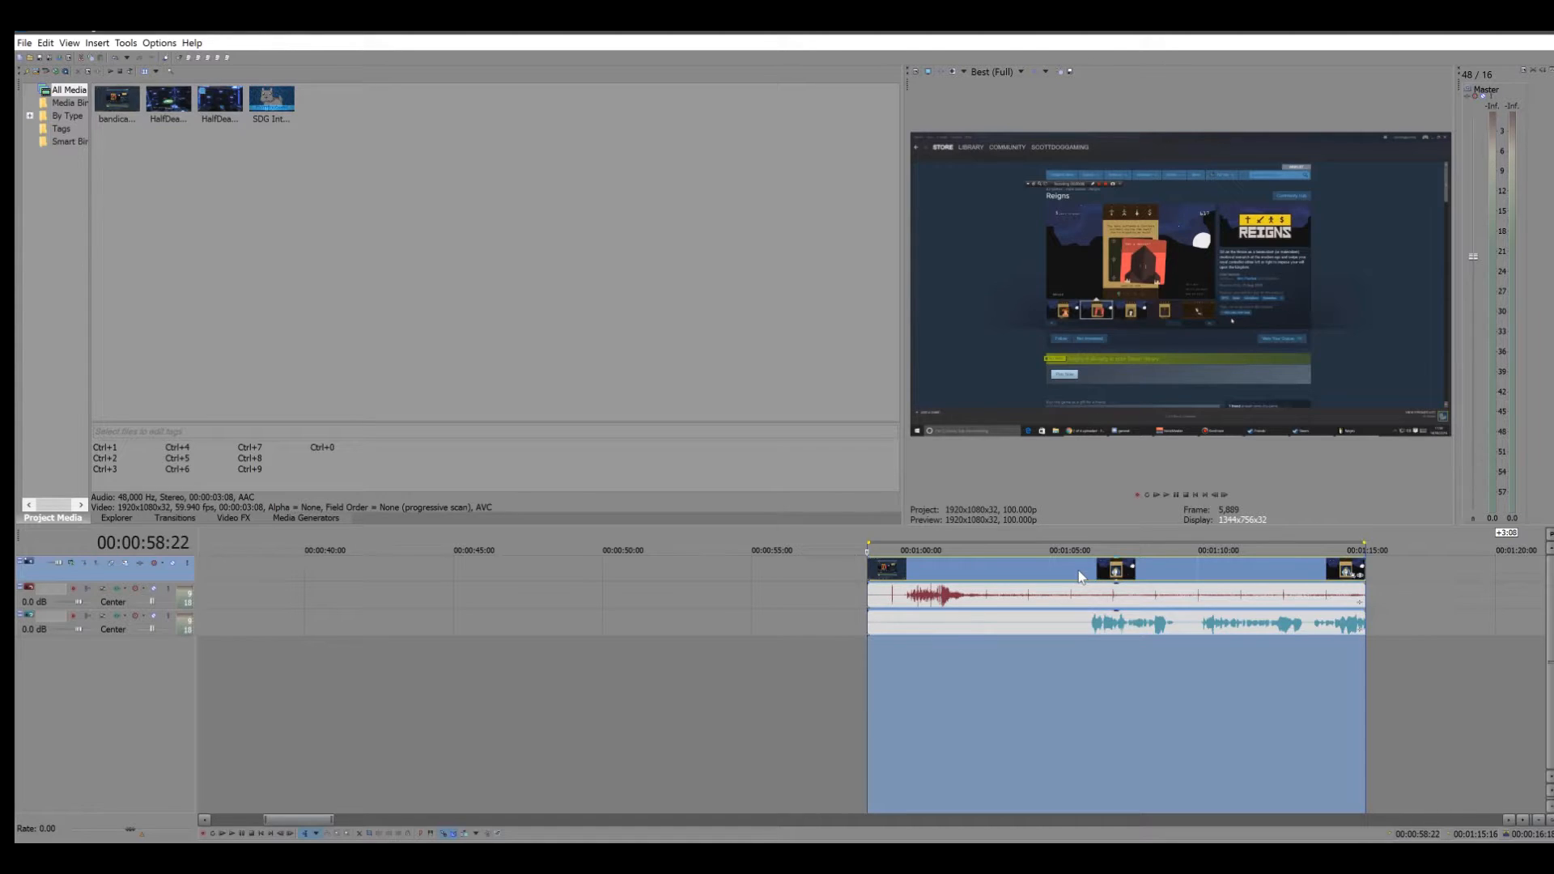
pyautogui.press('r')
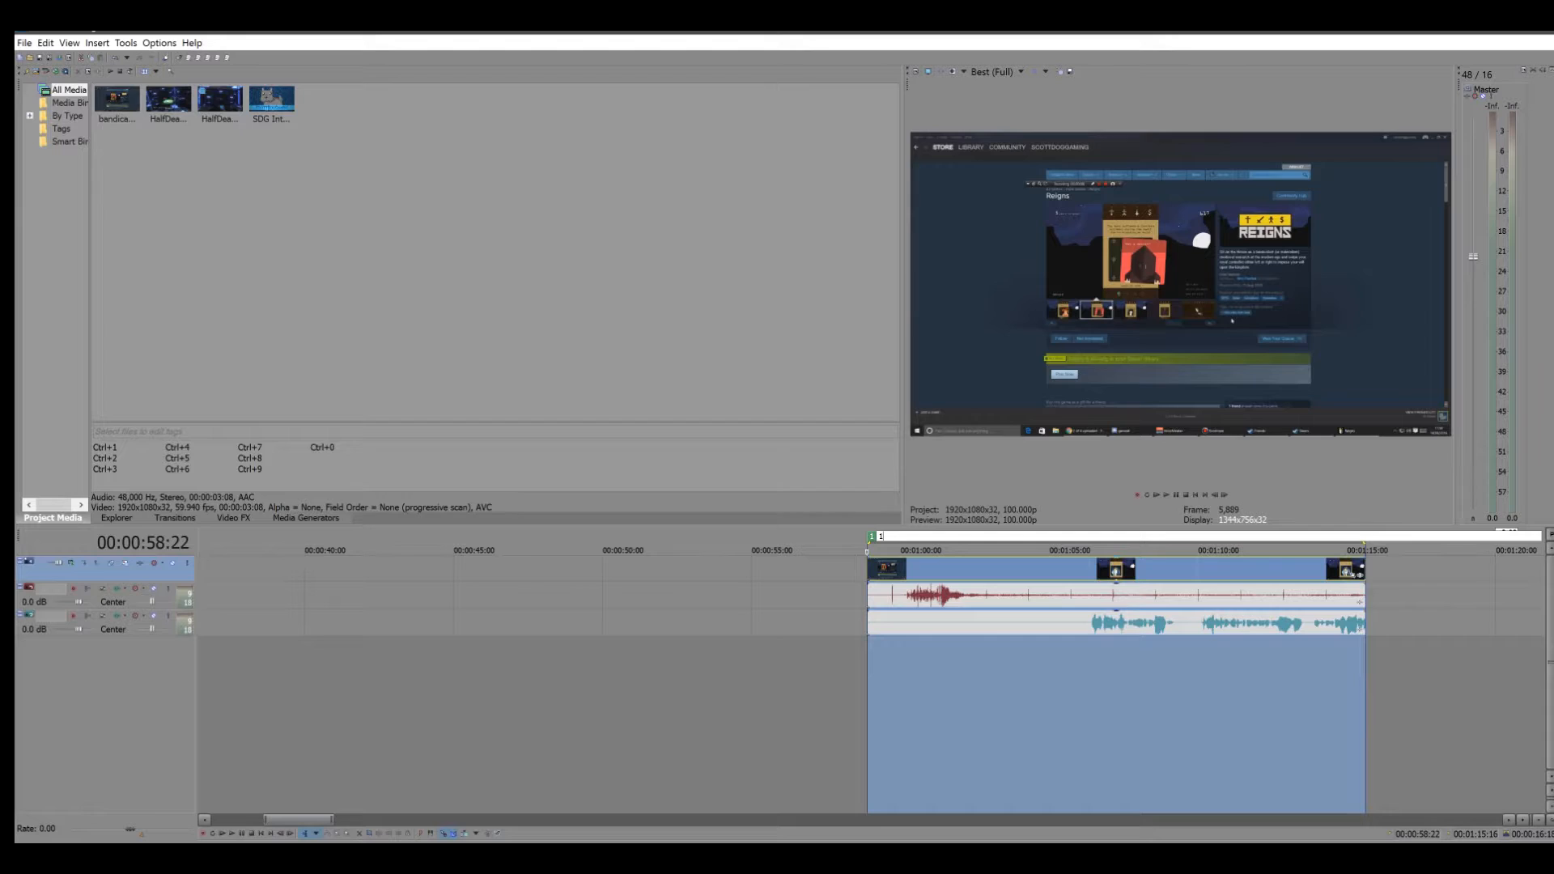
pyautogui.press('Return')
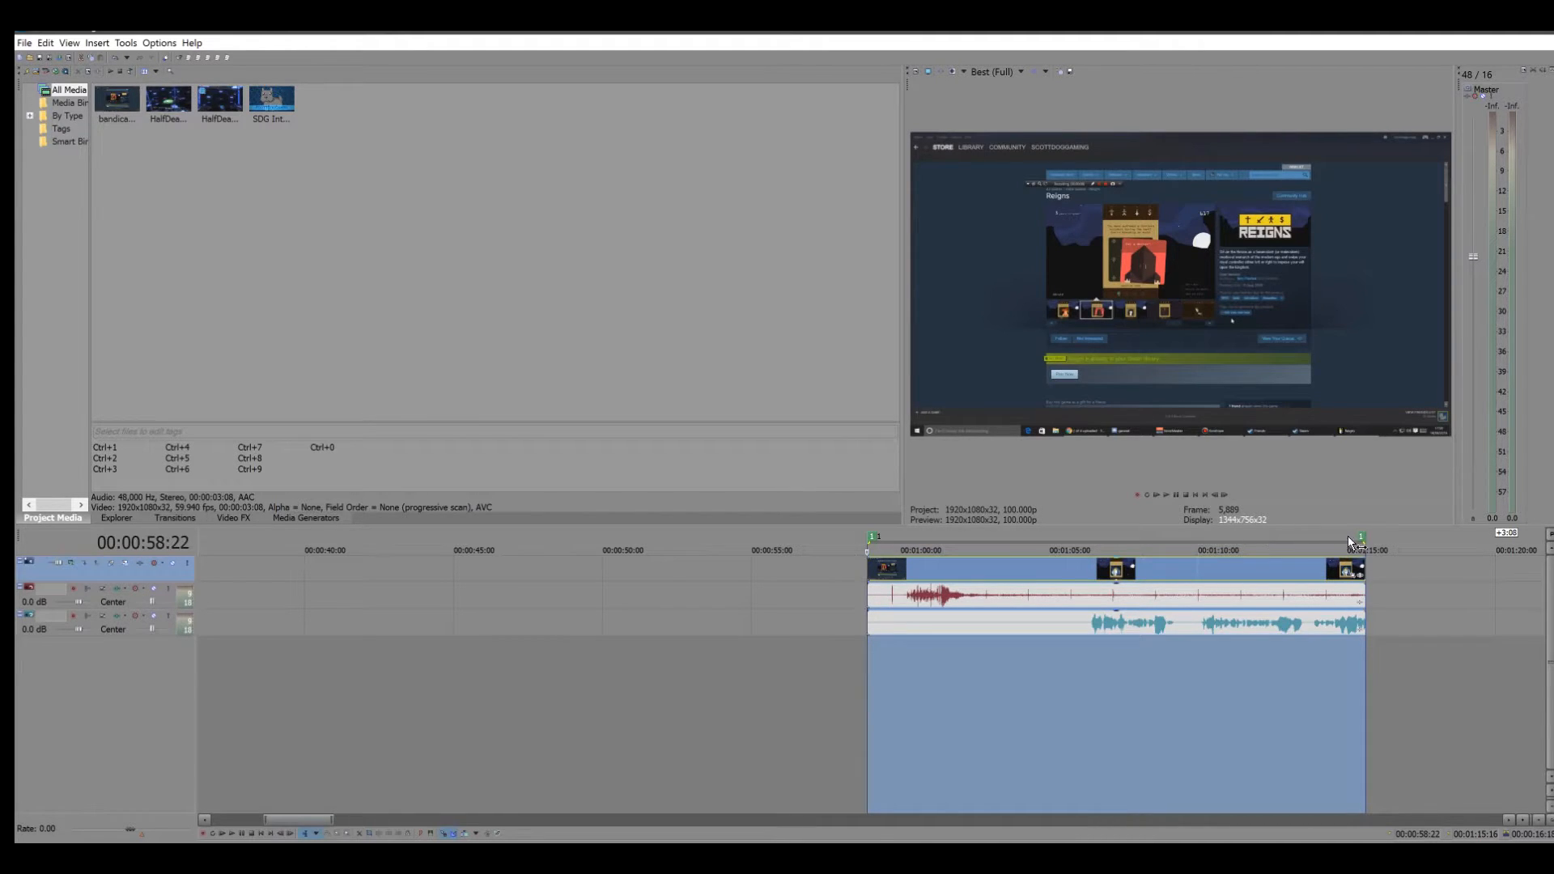
# Select the time range spanning the intro and the gameplay clip in the second group and mark it as region 2.
pyautogui.scroll(-5, 1222, 567)
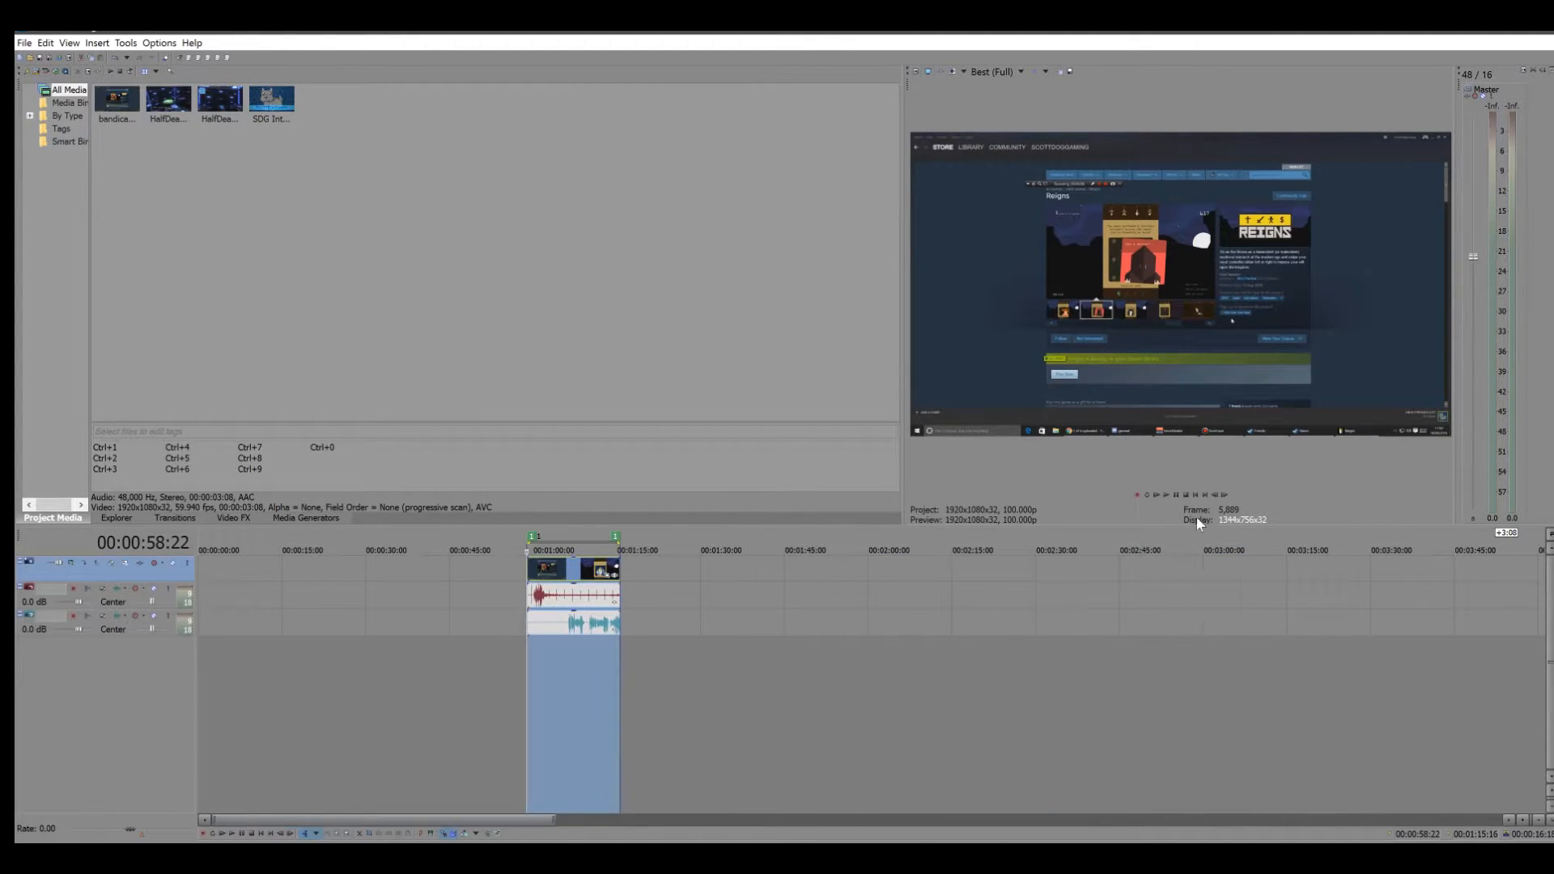
pyautogui.scroll(-4, 1210, 596)
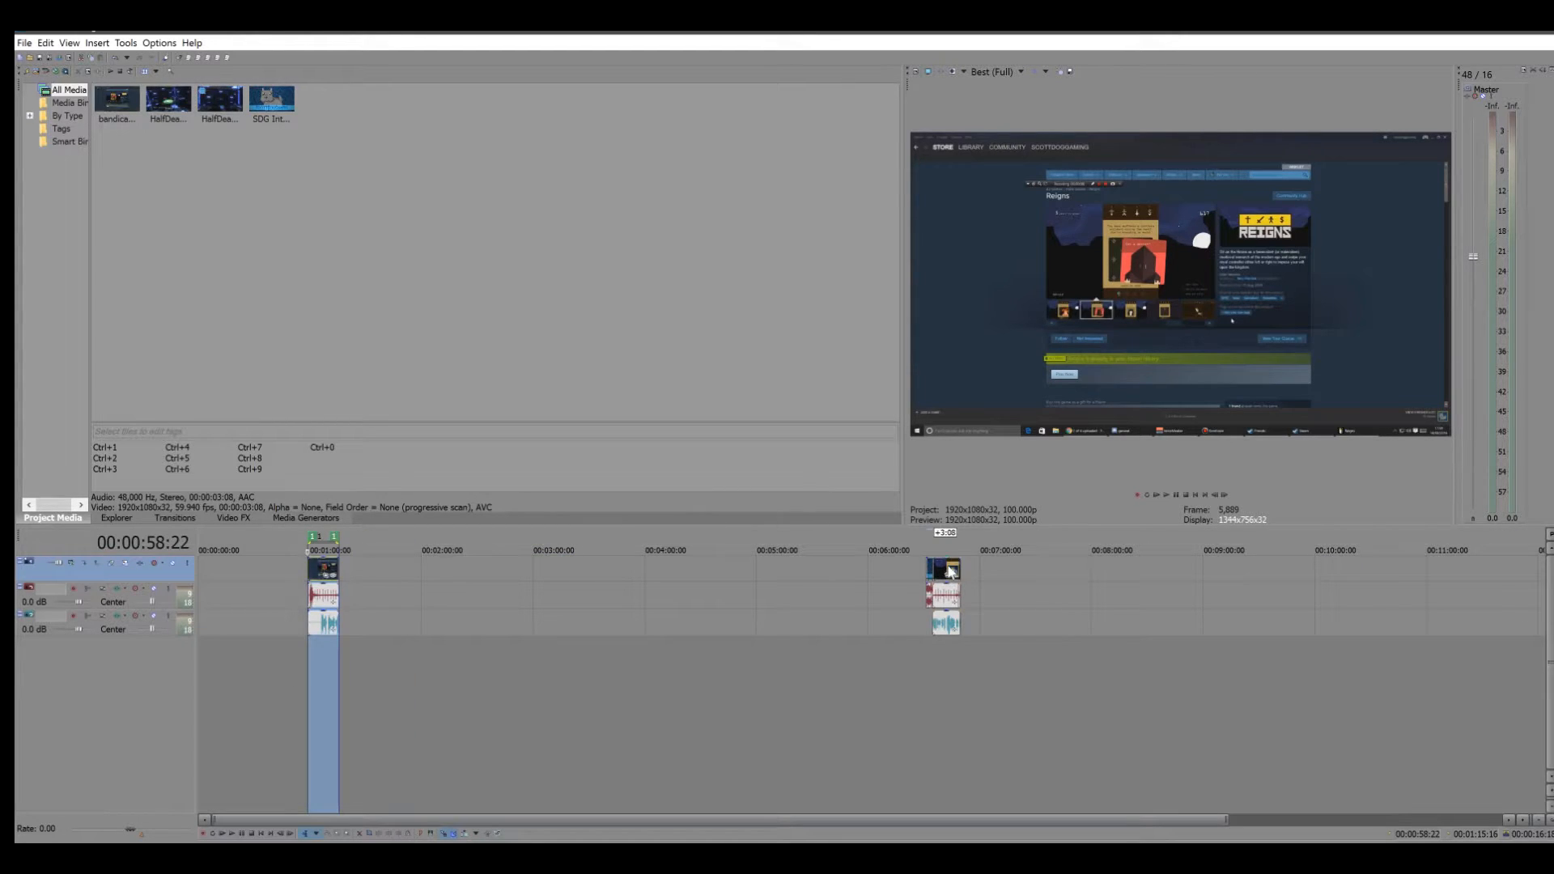
pyautogui.click(959, 571)
pyautogui.scroll(8, 988, 570)
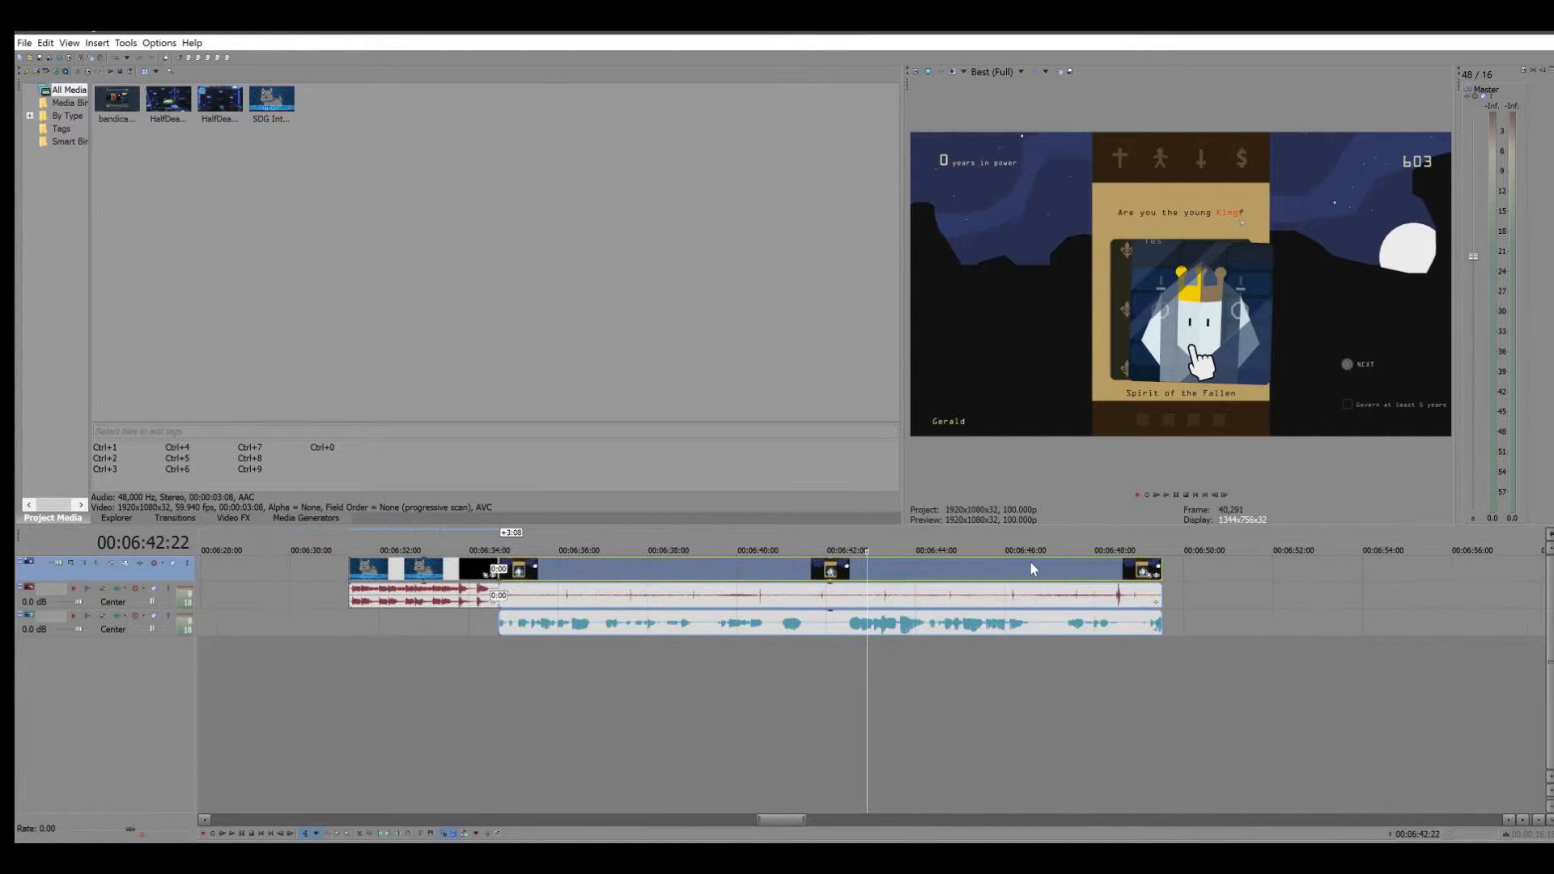
pyautogui.doubleClick(667, 580)
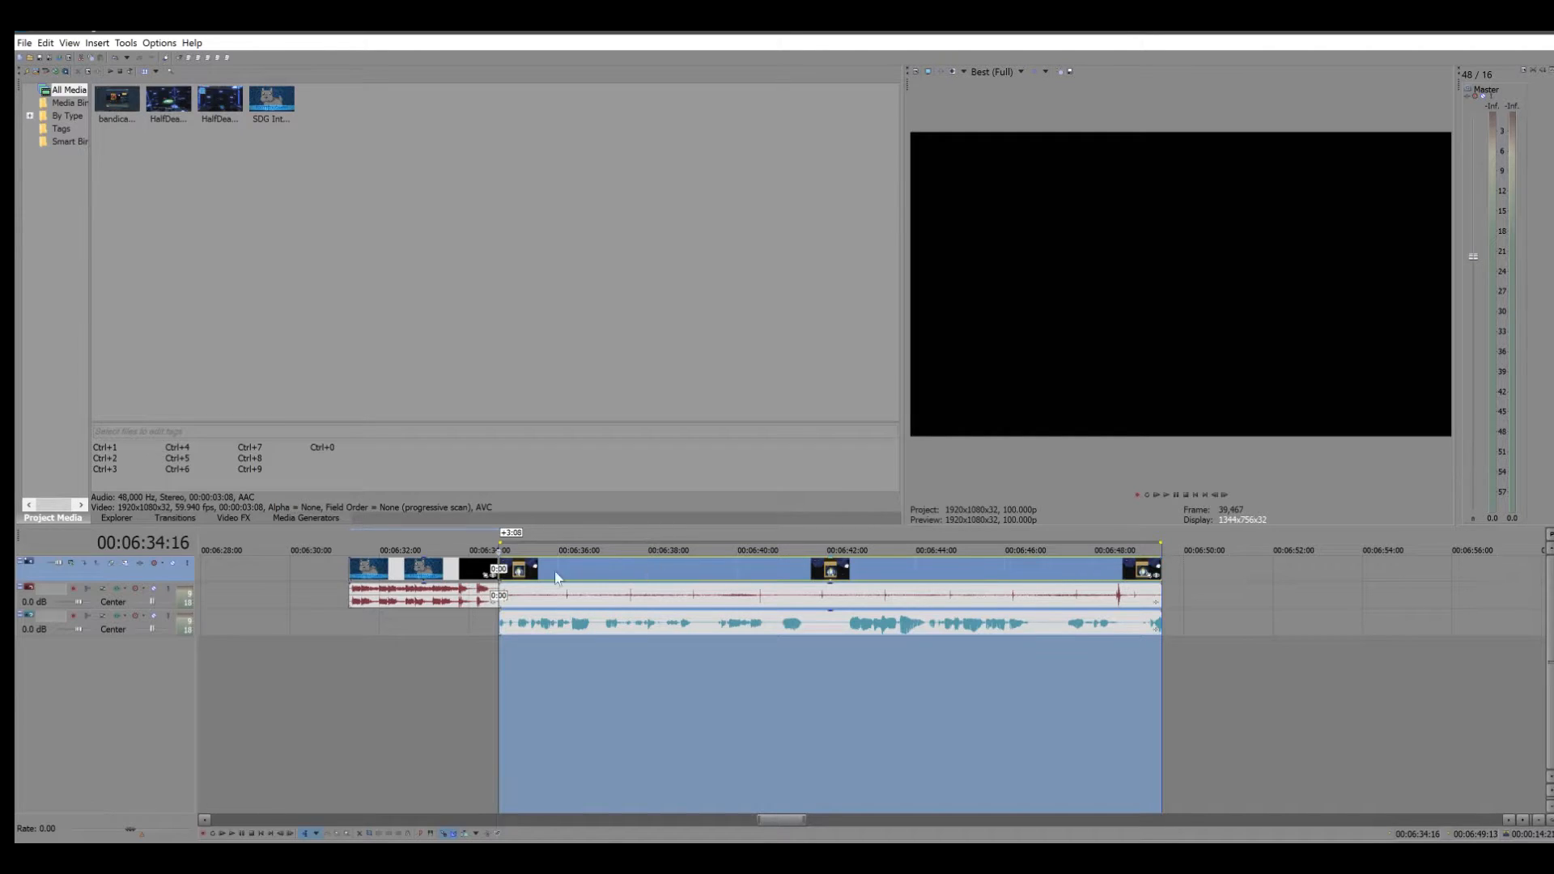
pyautogui.moveTo(491, 548); pyautogui.dragTo(350, 546)
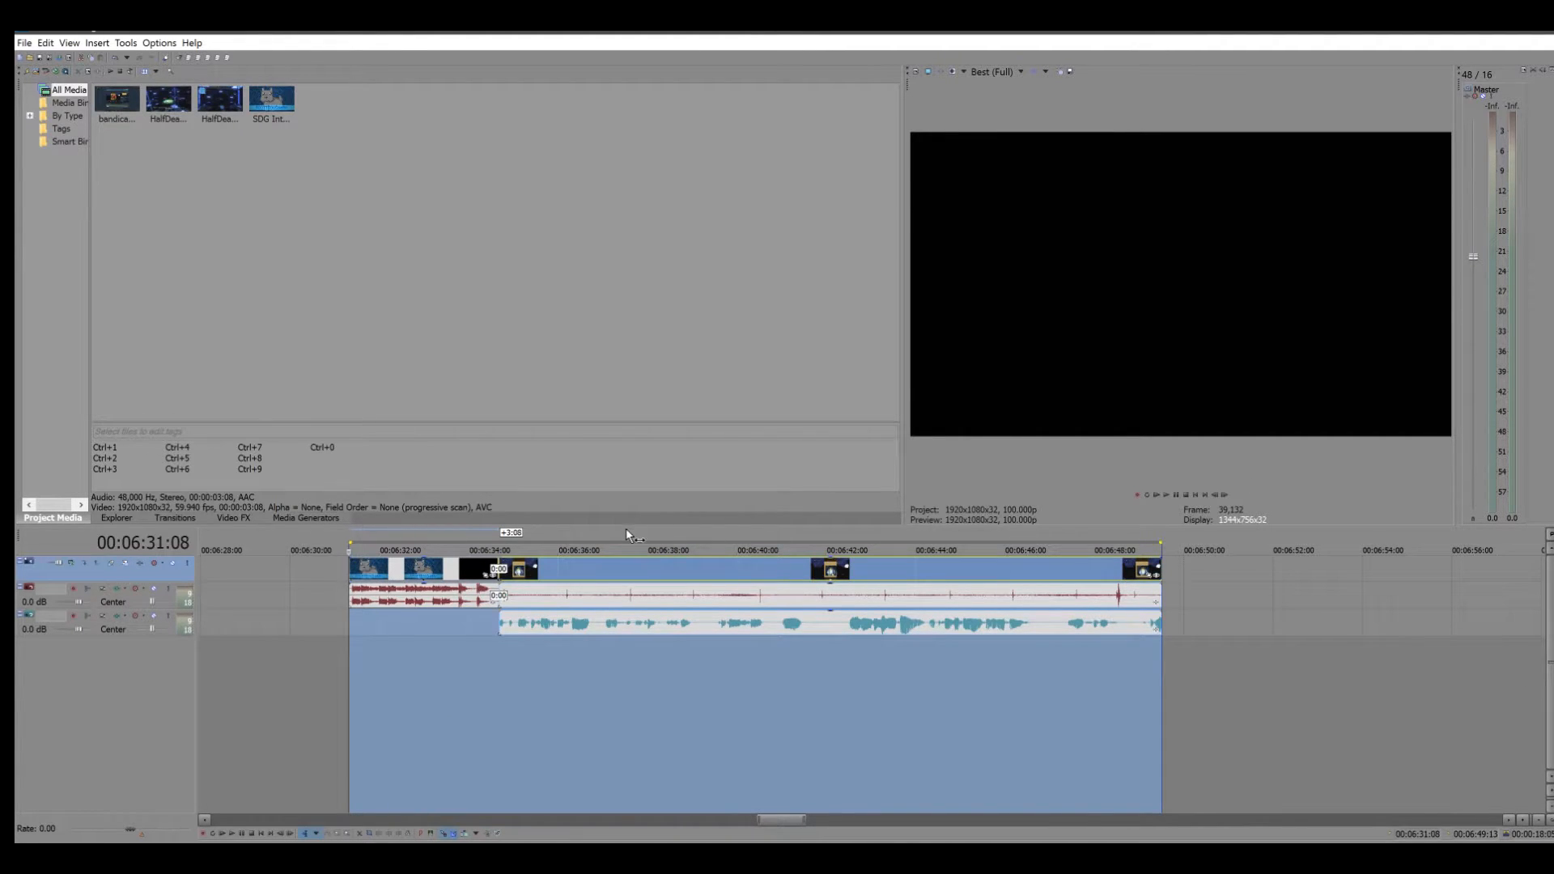
pyautogui.write('r')
pyautogui.write('2')
pyautogui.press('Return')
pyautogui.scroll(-1, 624, 533)
pyautogui.scroll(-8, 788, 611)
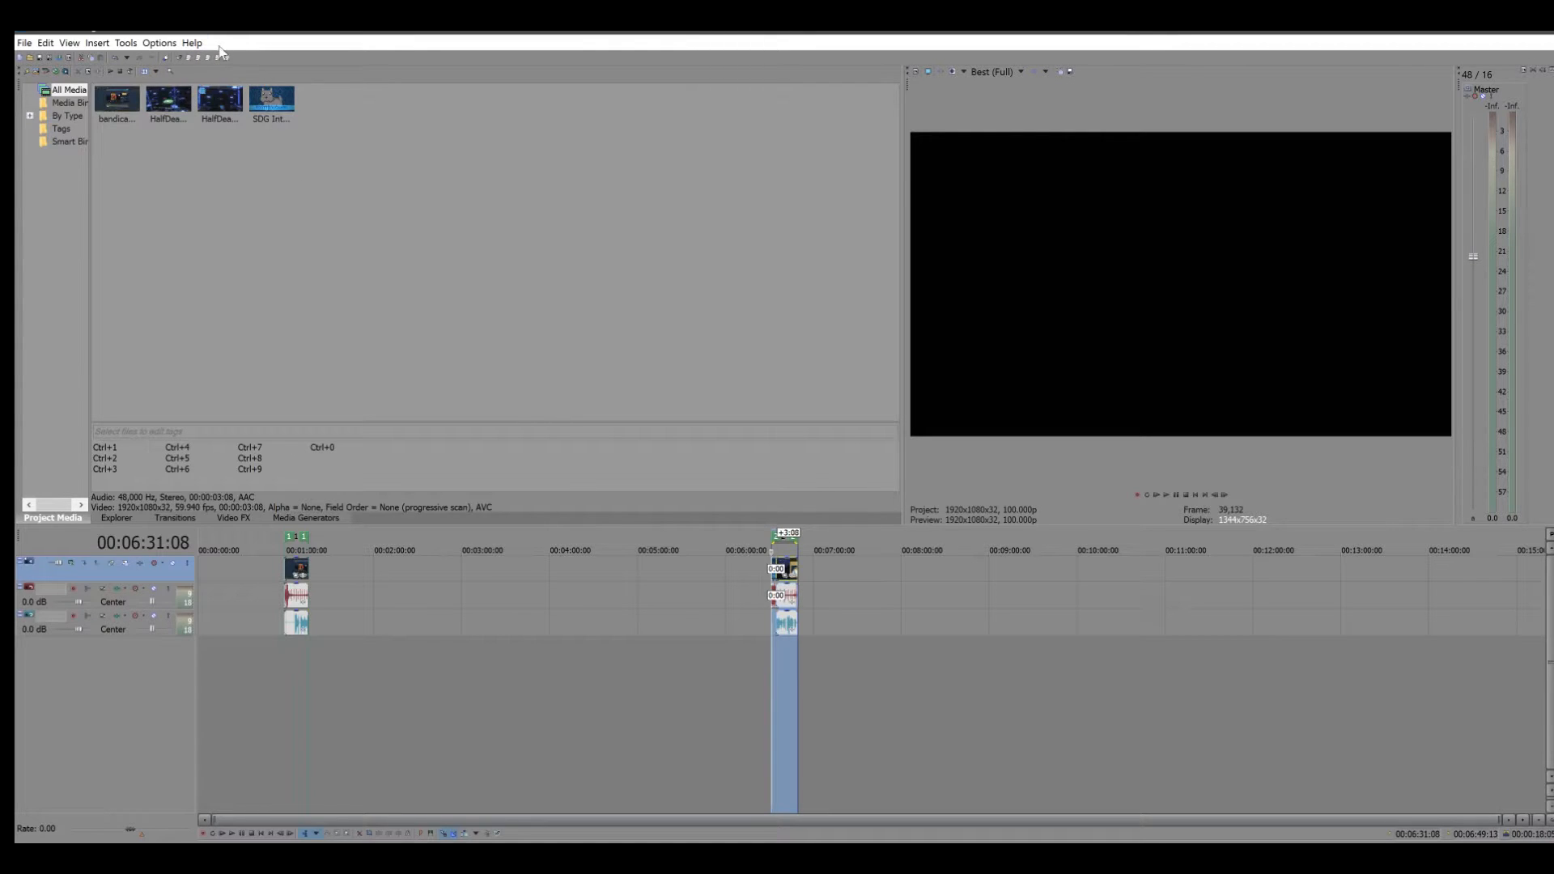
pyautogui.rightClick(297, 565)
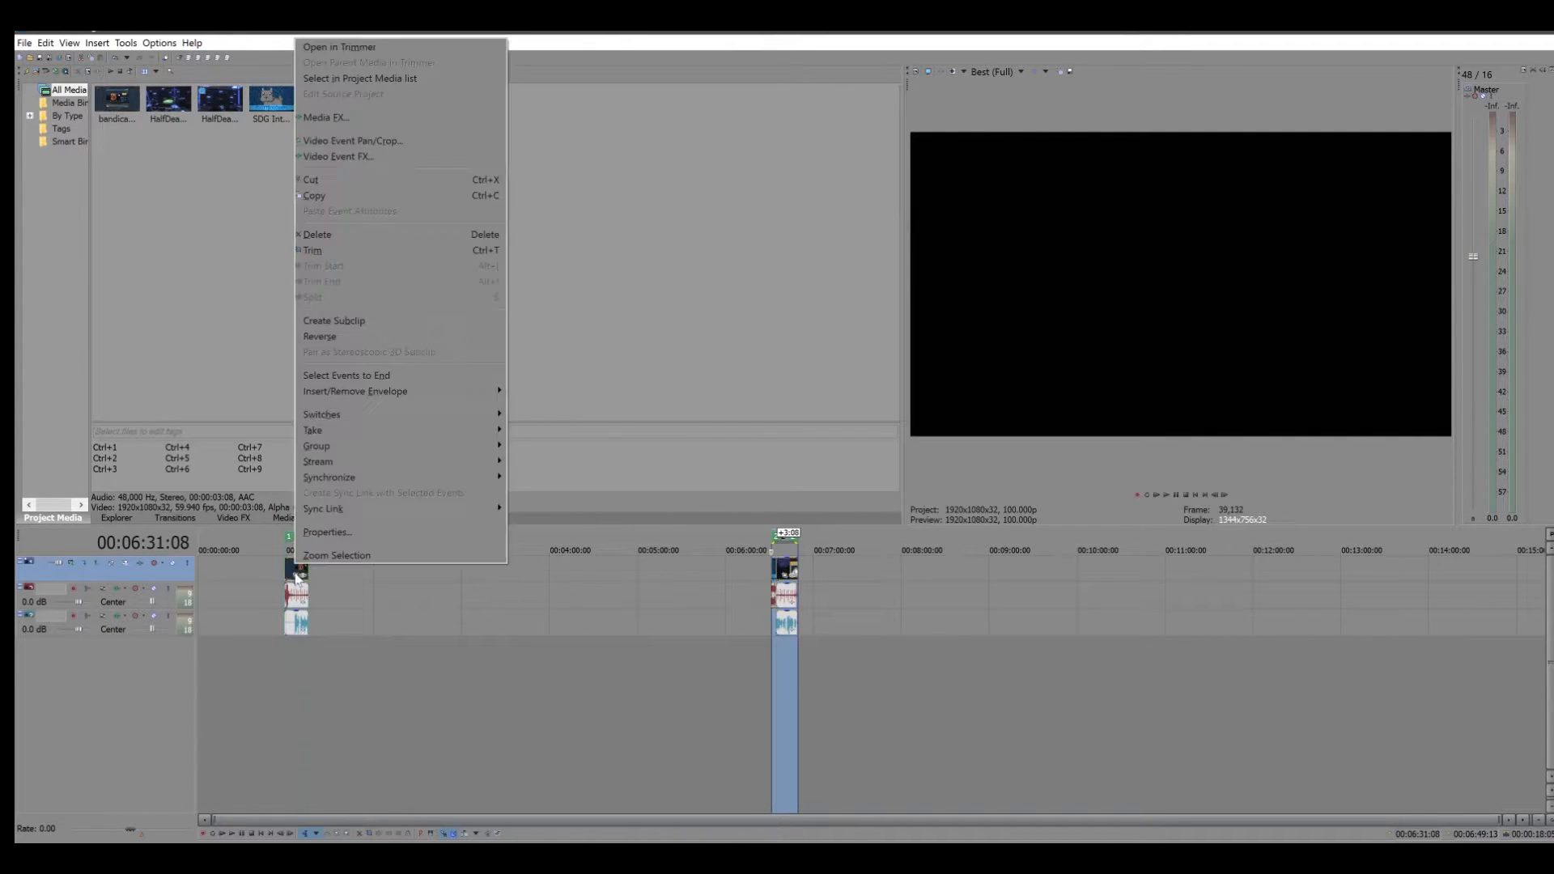
pyautogui.moveTo(353, 413)
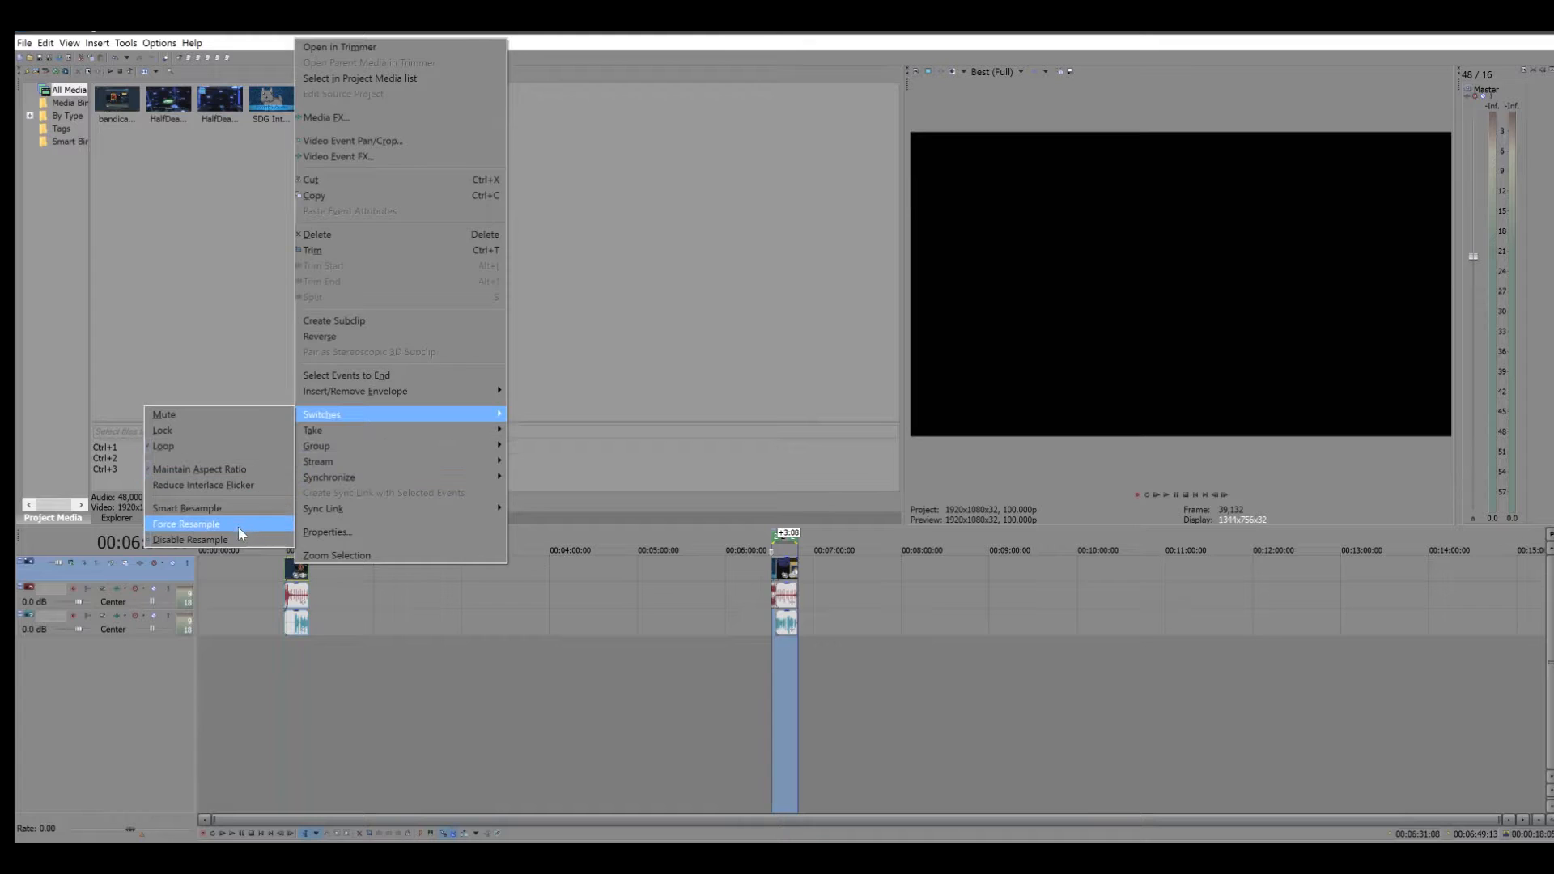
pyautogui.click(701, 271)
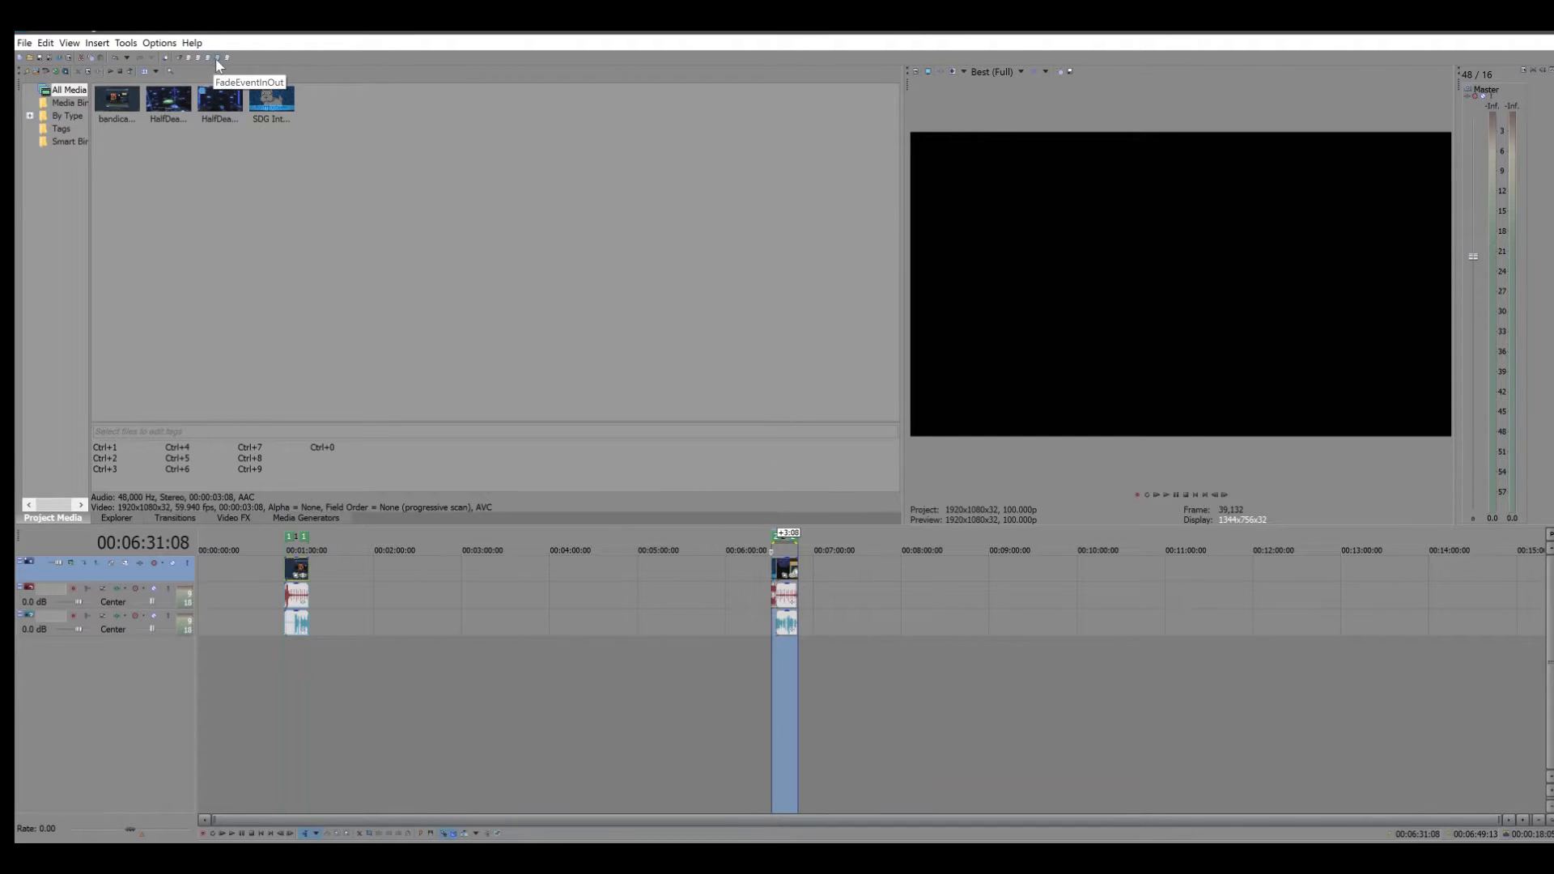
# Add a fade-out to the end of the second region's gameplay clip with the event fade script.
pyautogui.click(779, 568)
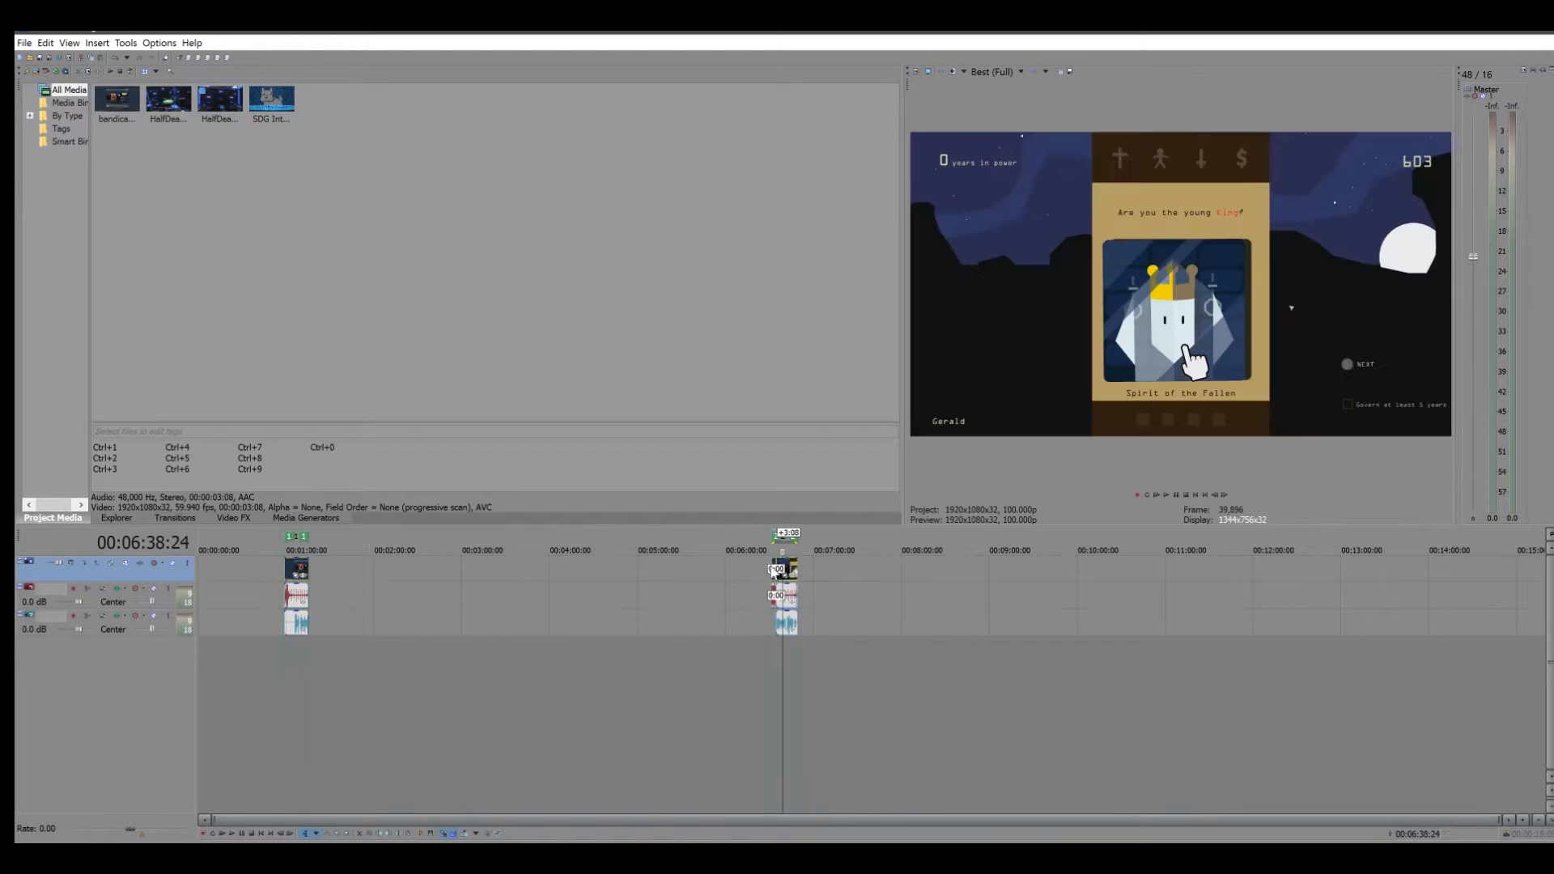
pyautogui.scroll(10, 775, 567)
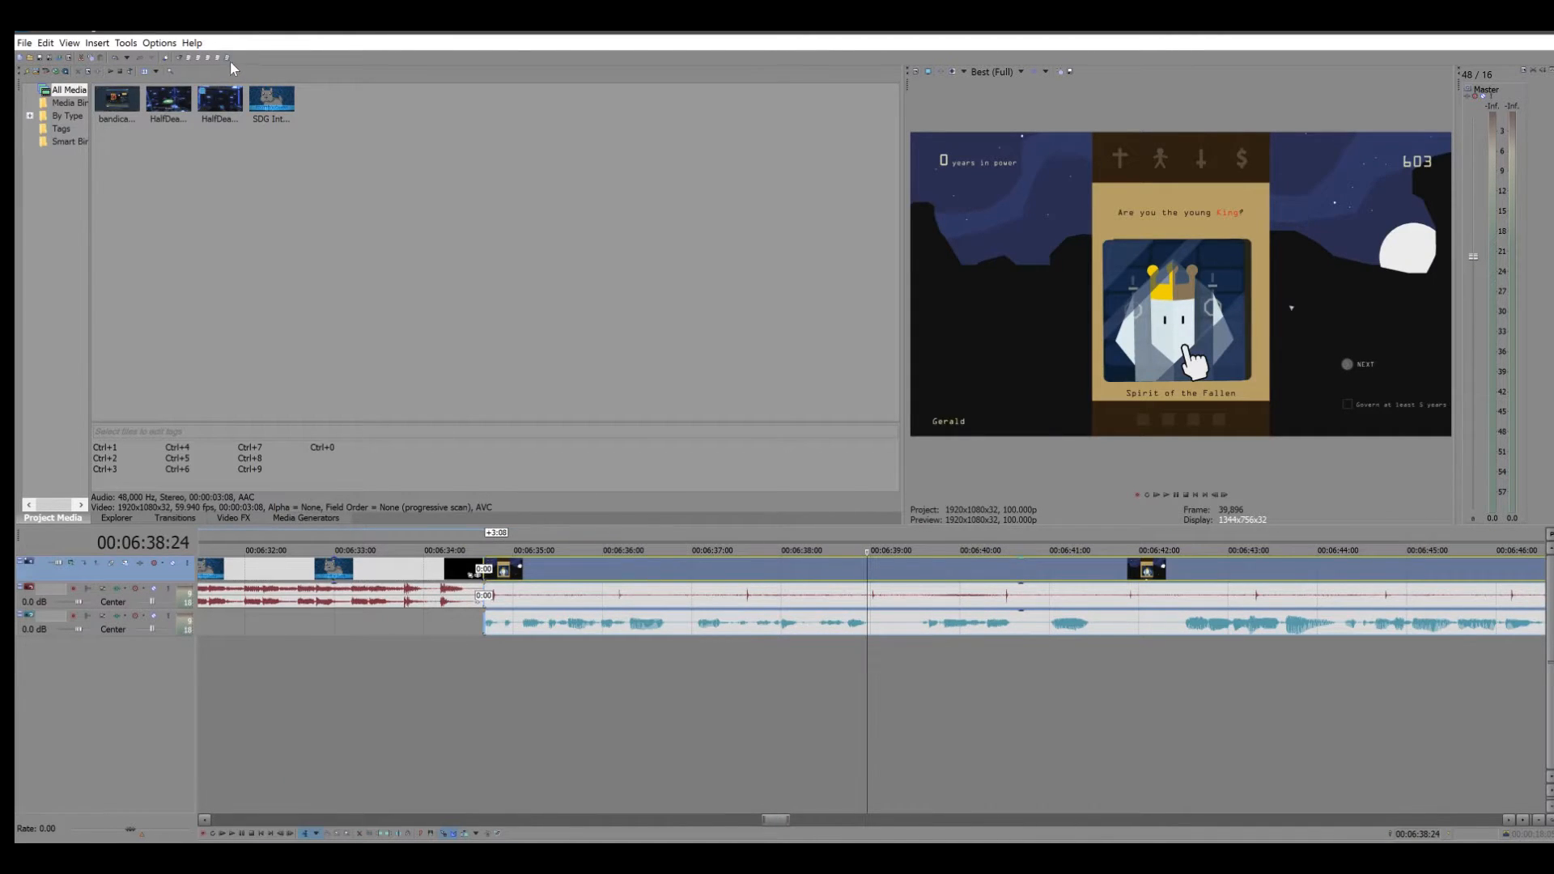
pyautogui.press('Down')
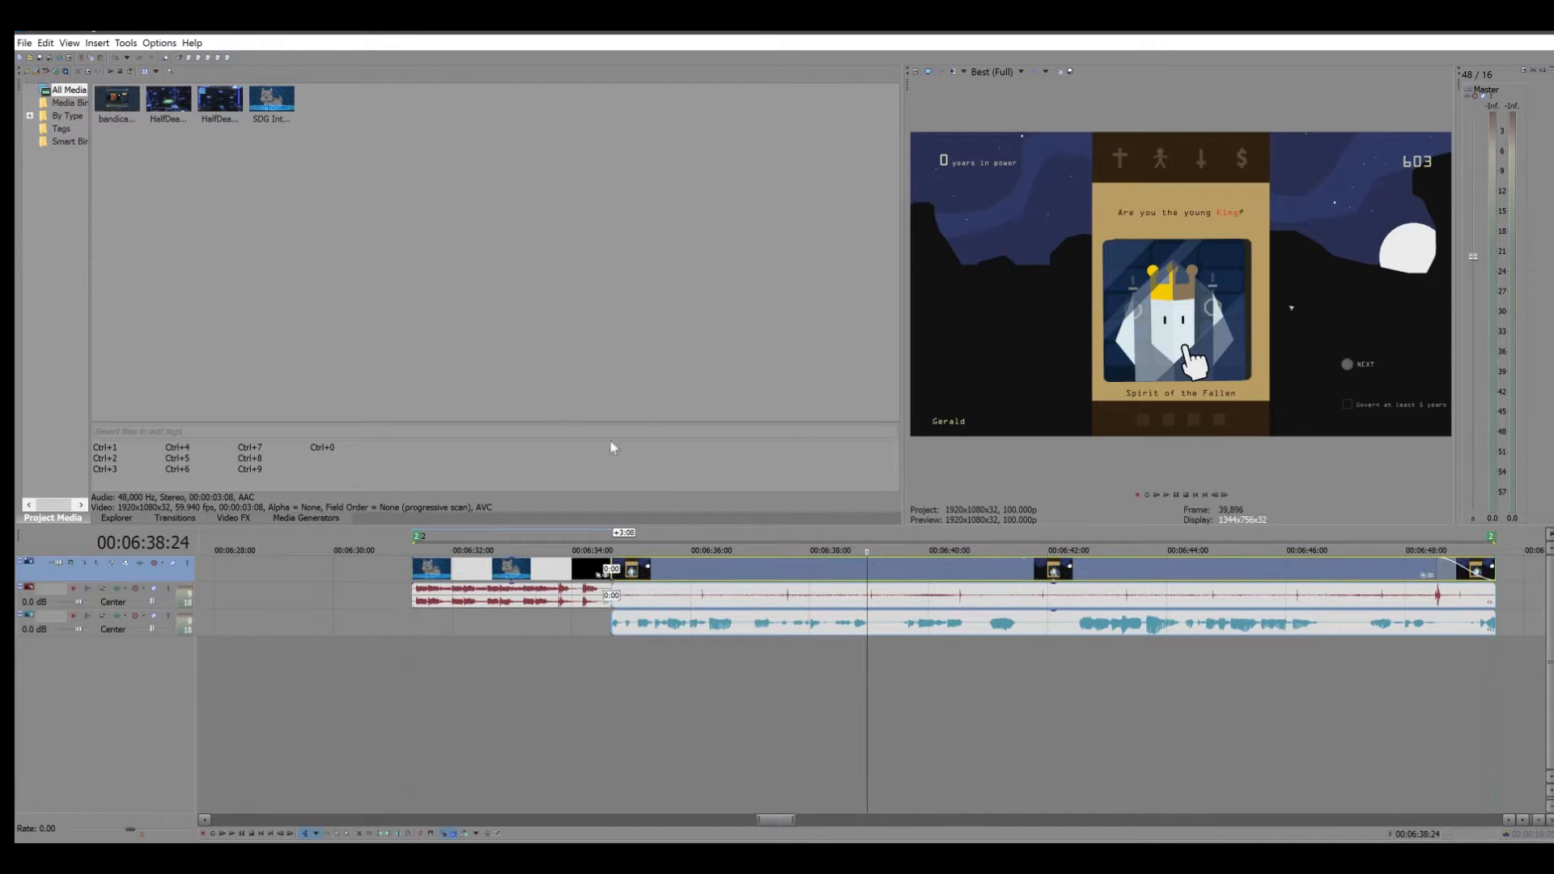
pyautogui.scroll(2, 1030, 659)
pyautogui.scroll(-3, 1206, 623)
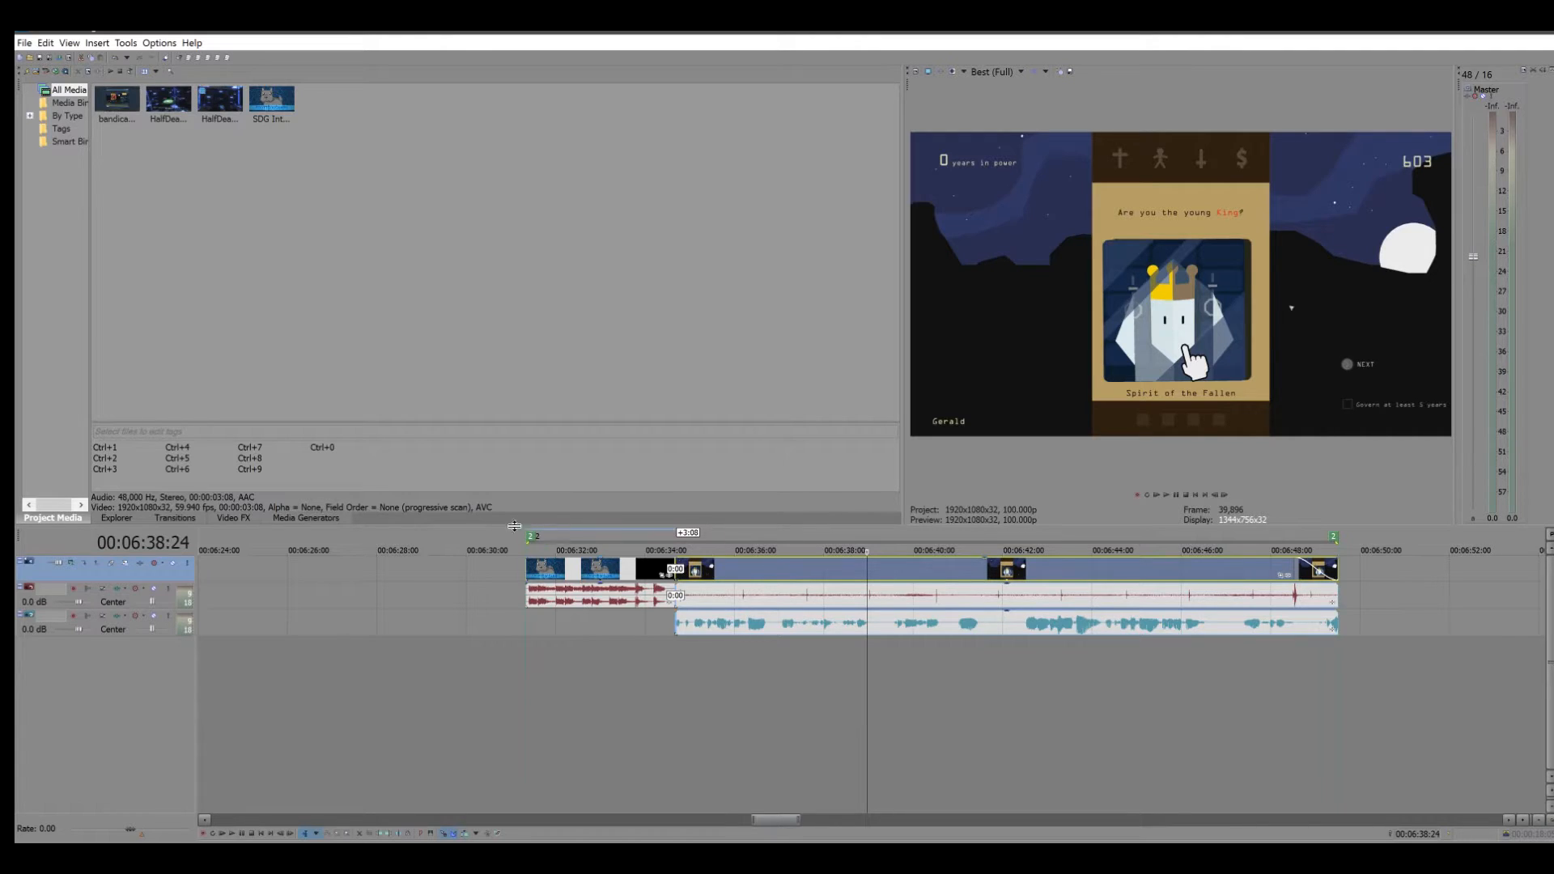
# Run the Batch Render script and place its dialog over the project media area.
pyautogui.scroll(-10, 801, 652)
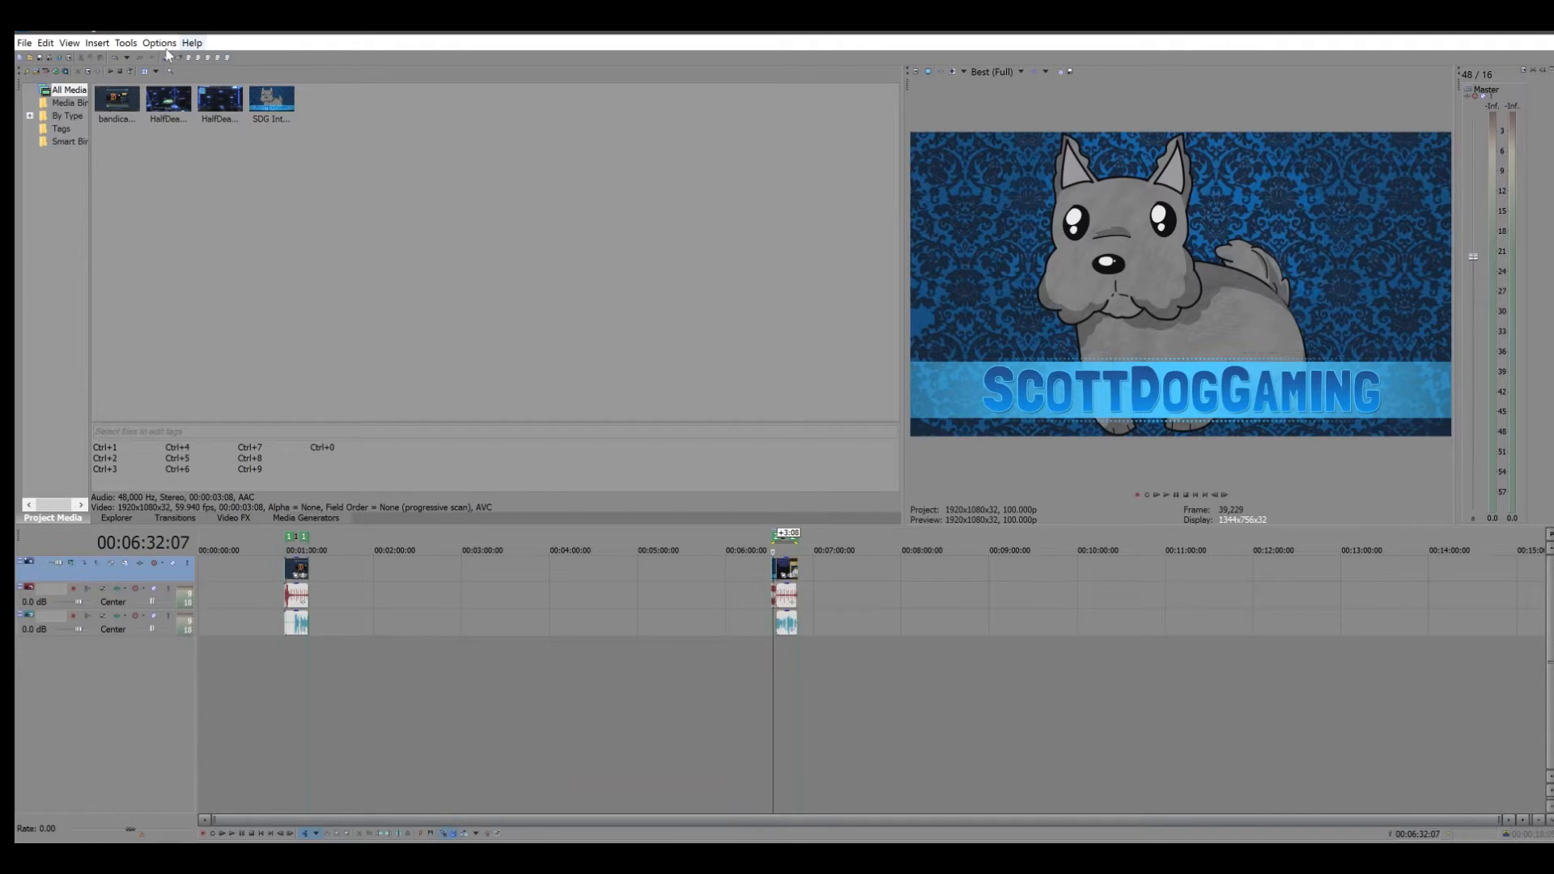
pyautogui.click(136, 47)
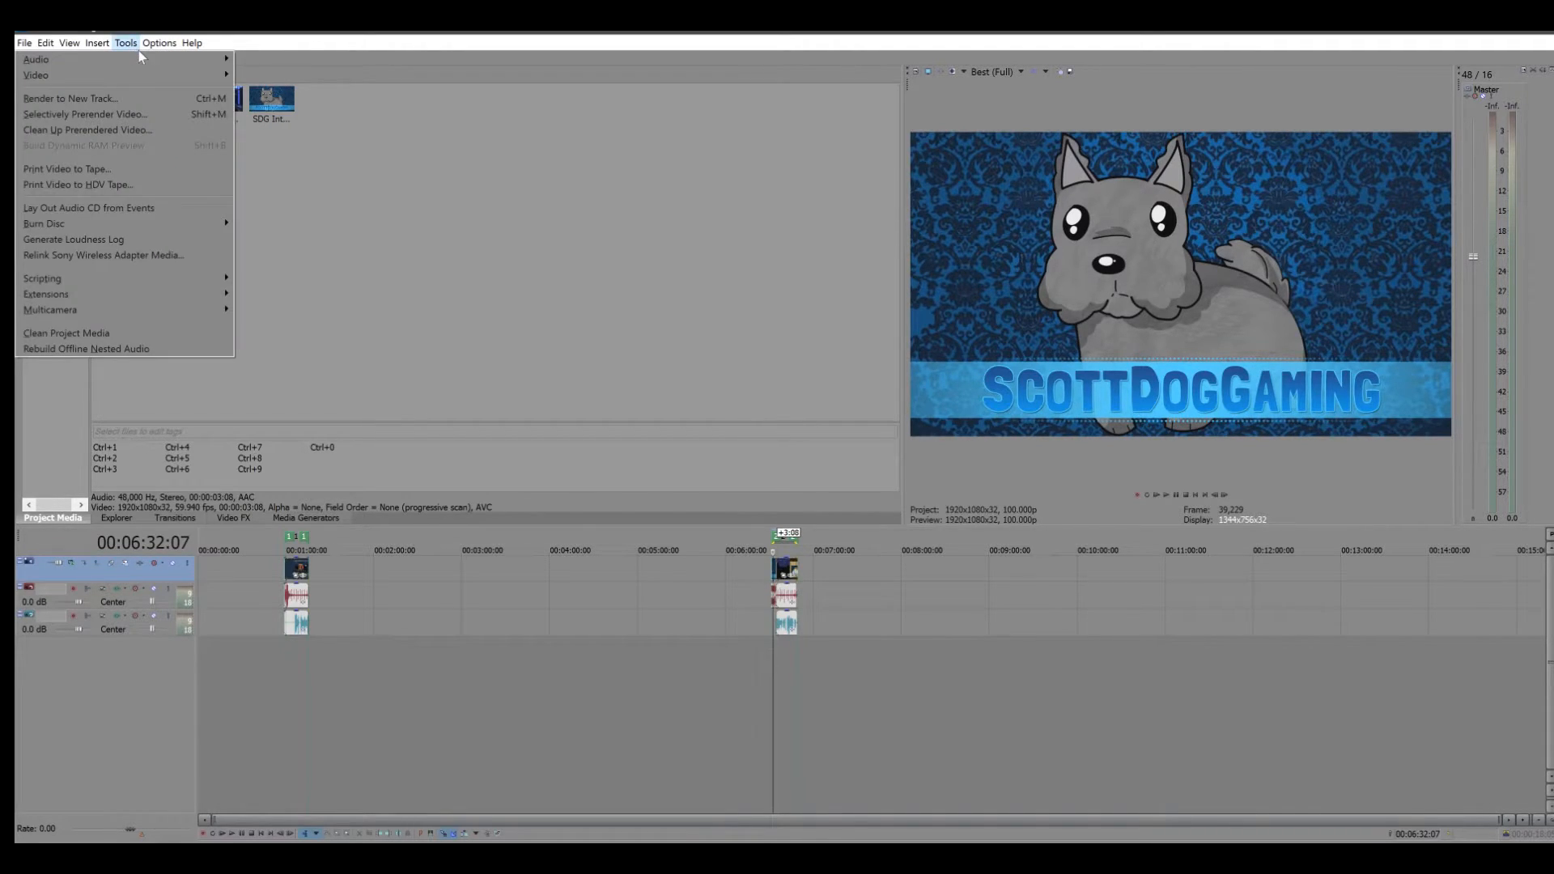
pyautogui.moveTo(146, 280)
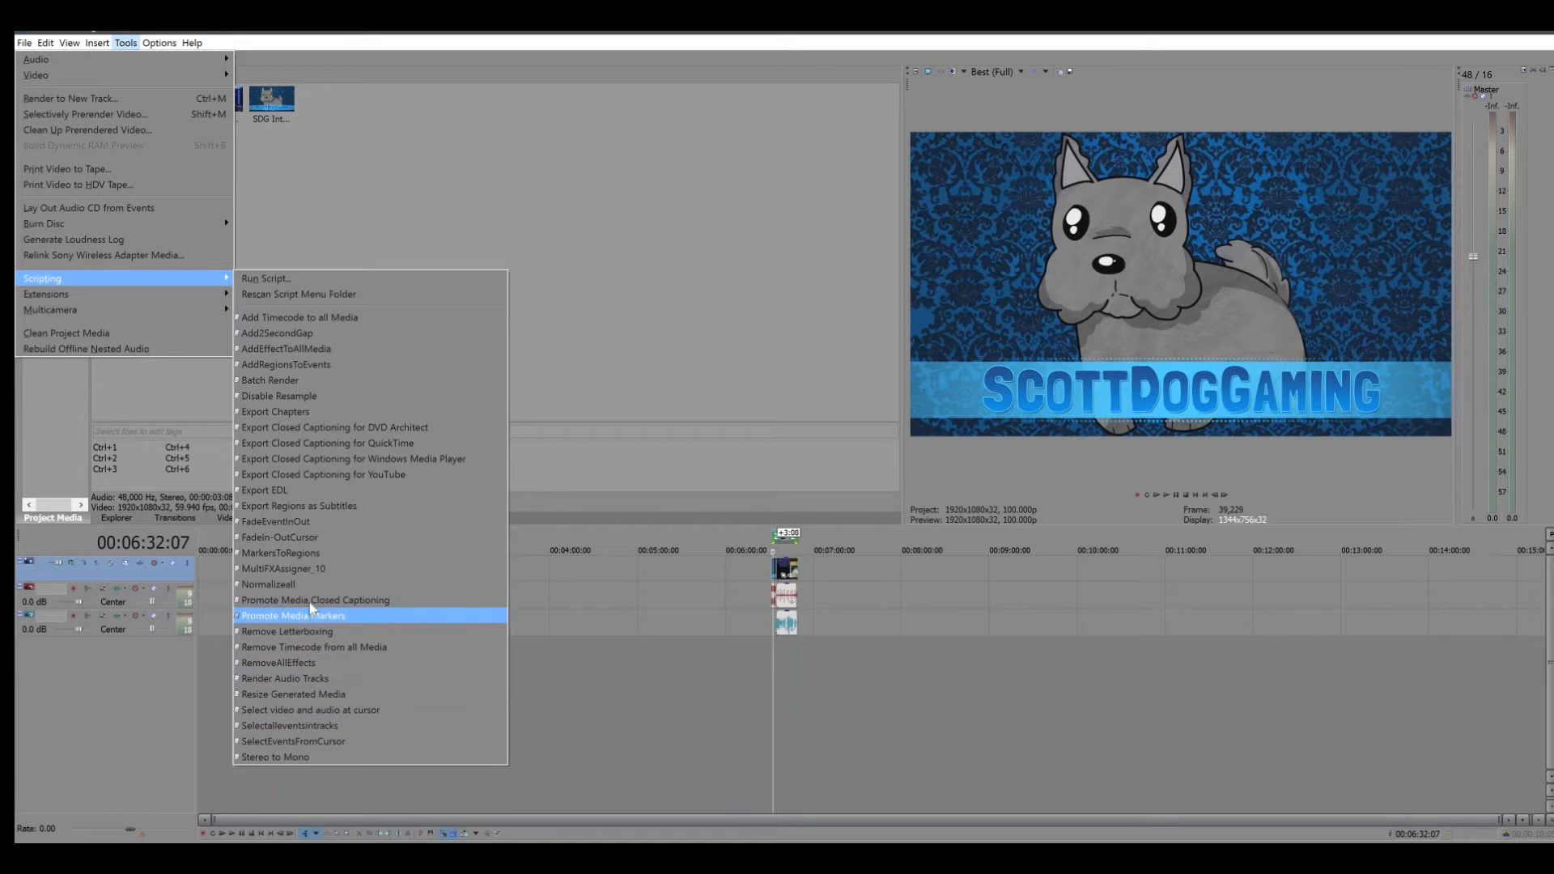
pyautogui.click(295, 383)
pyautogui.moveTo(724, 351); pyautogui.dragTo(435, 129)
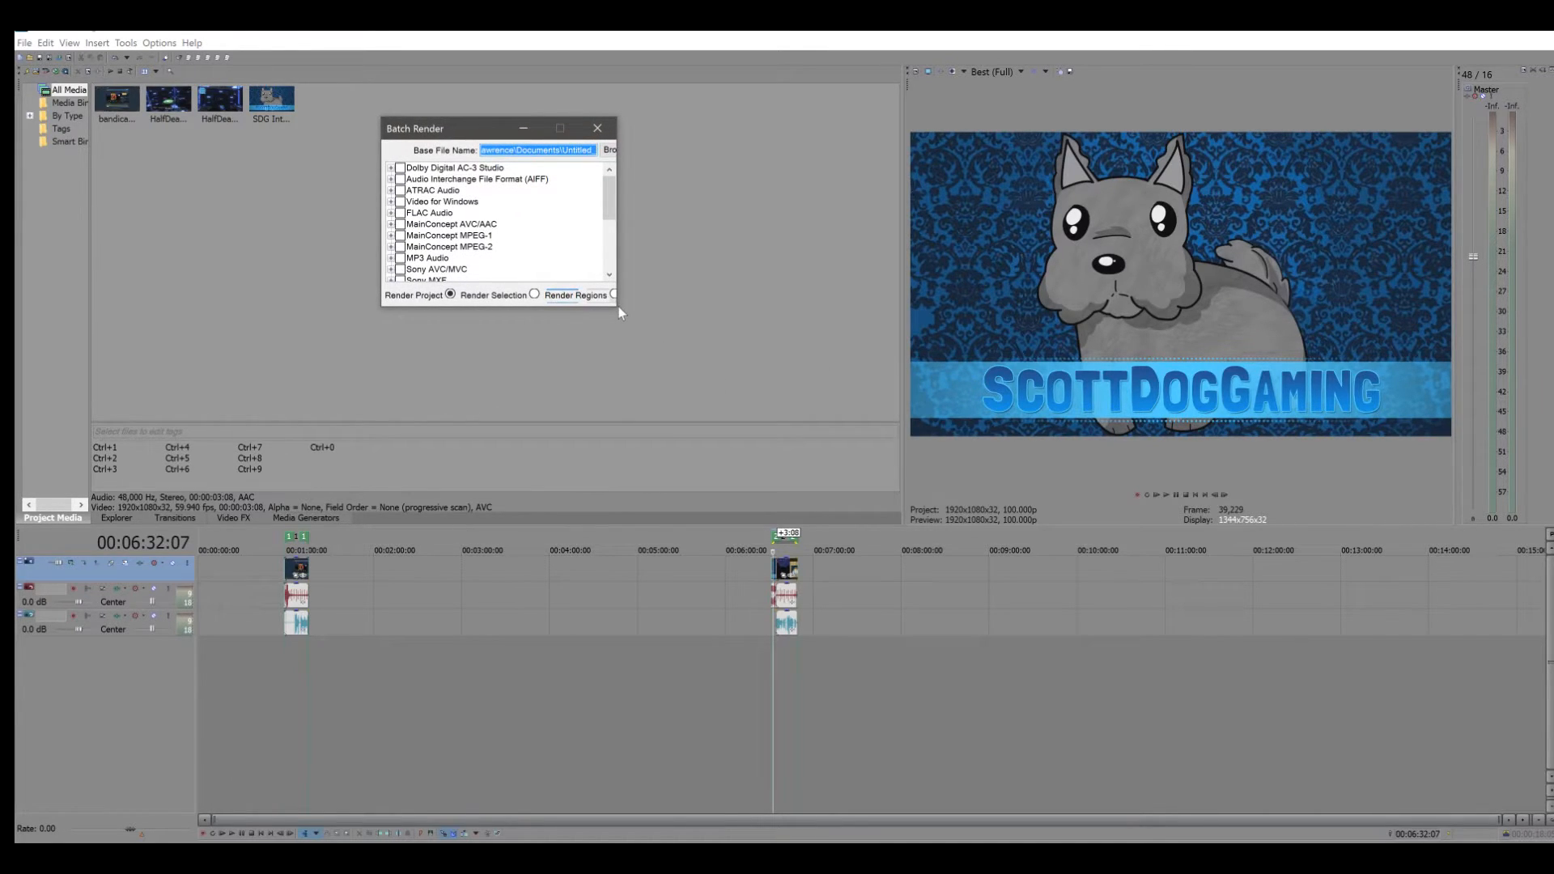
pyautogui.moveTo(442, 123); pyautogui.dragTo(587, 251)
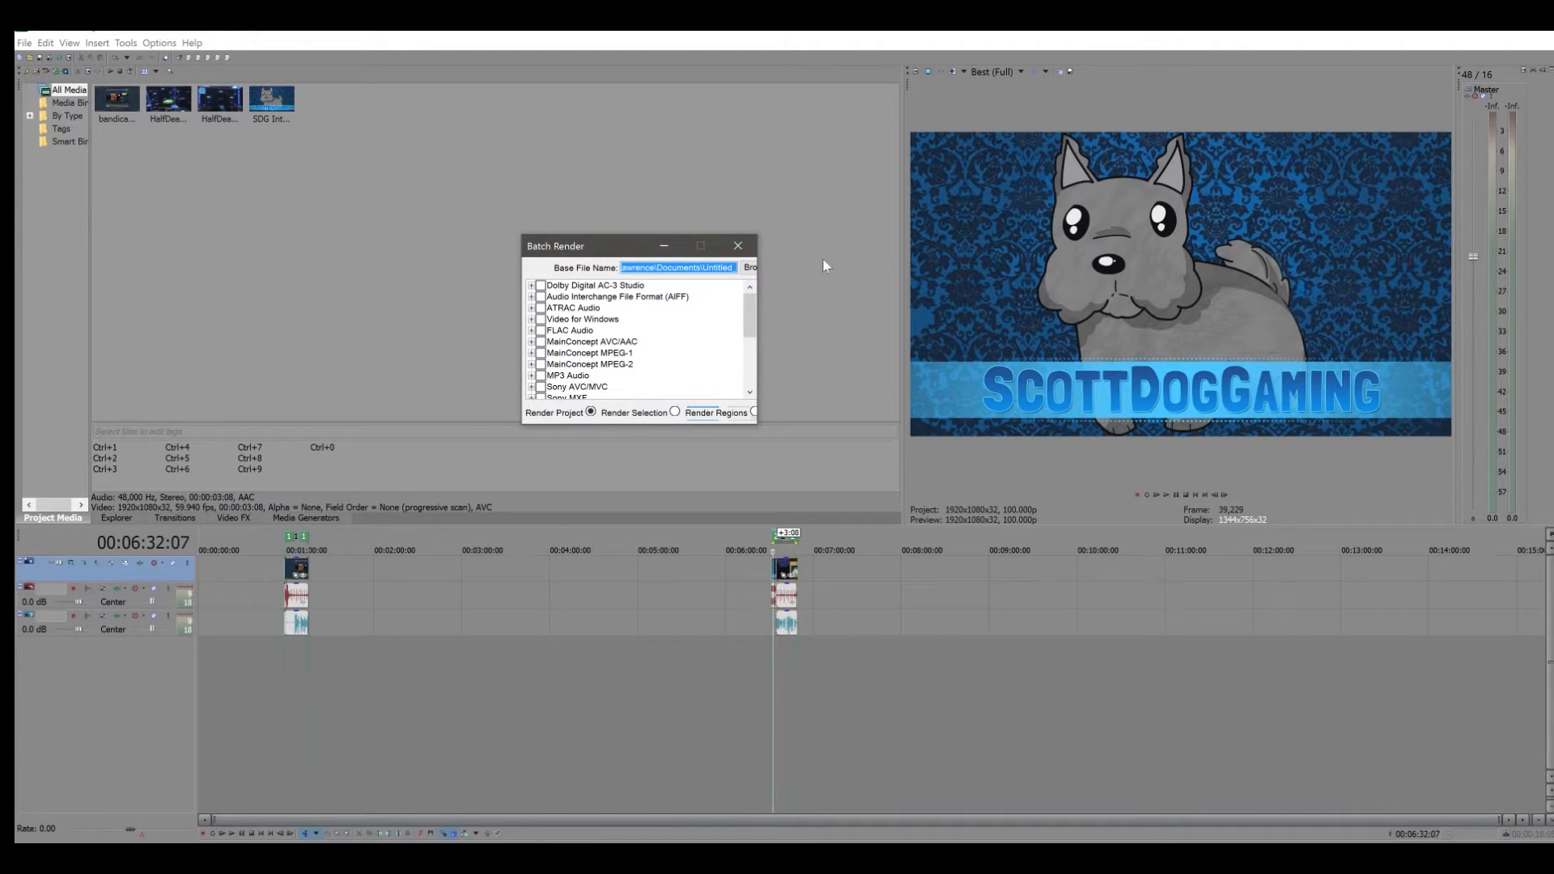
# Set the batch render's base file name to test in the TO BE UPLOADED folder on drive F:.
pyautogui.click(746, 270)
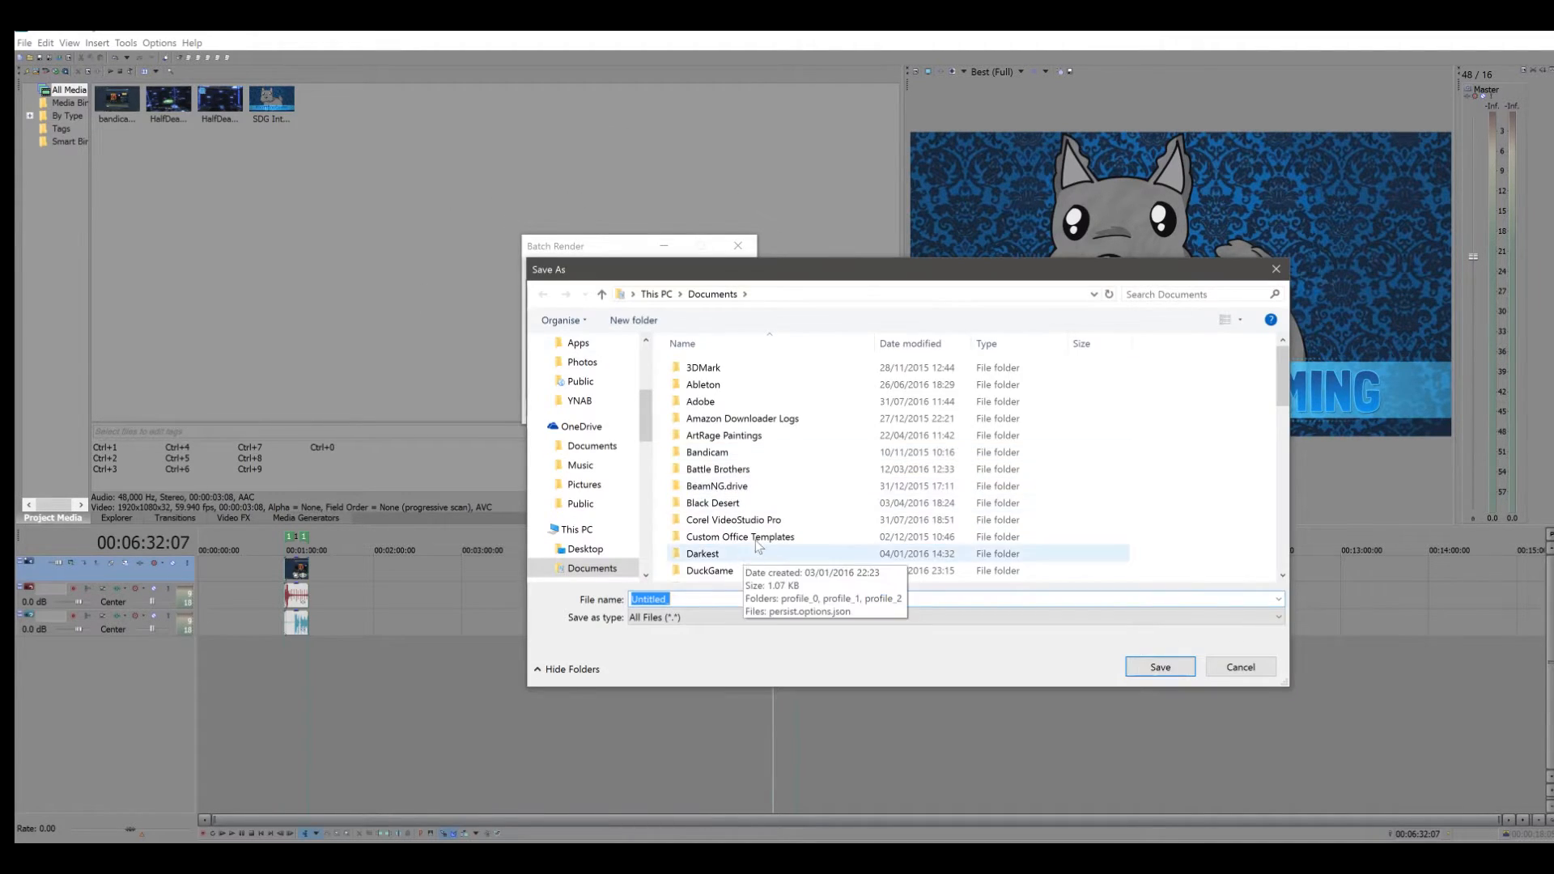
pyautogui.moveTo(651, 436); pyautogui.dragTo(654, 539)
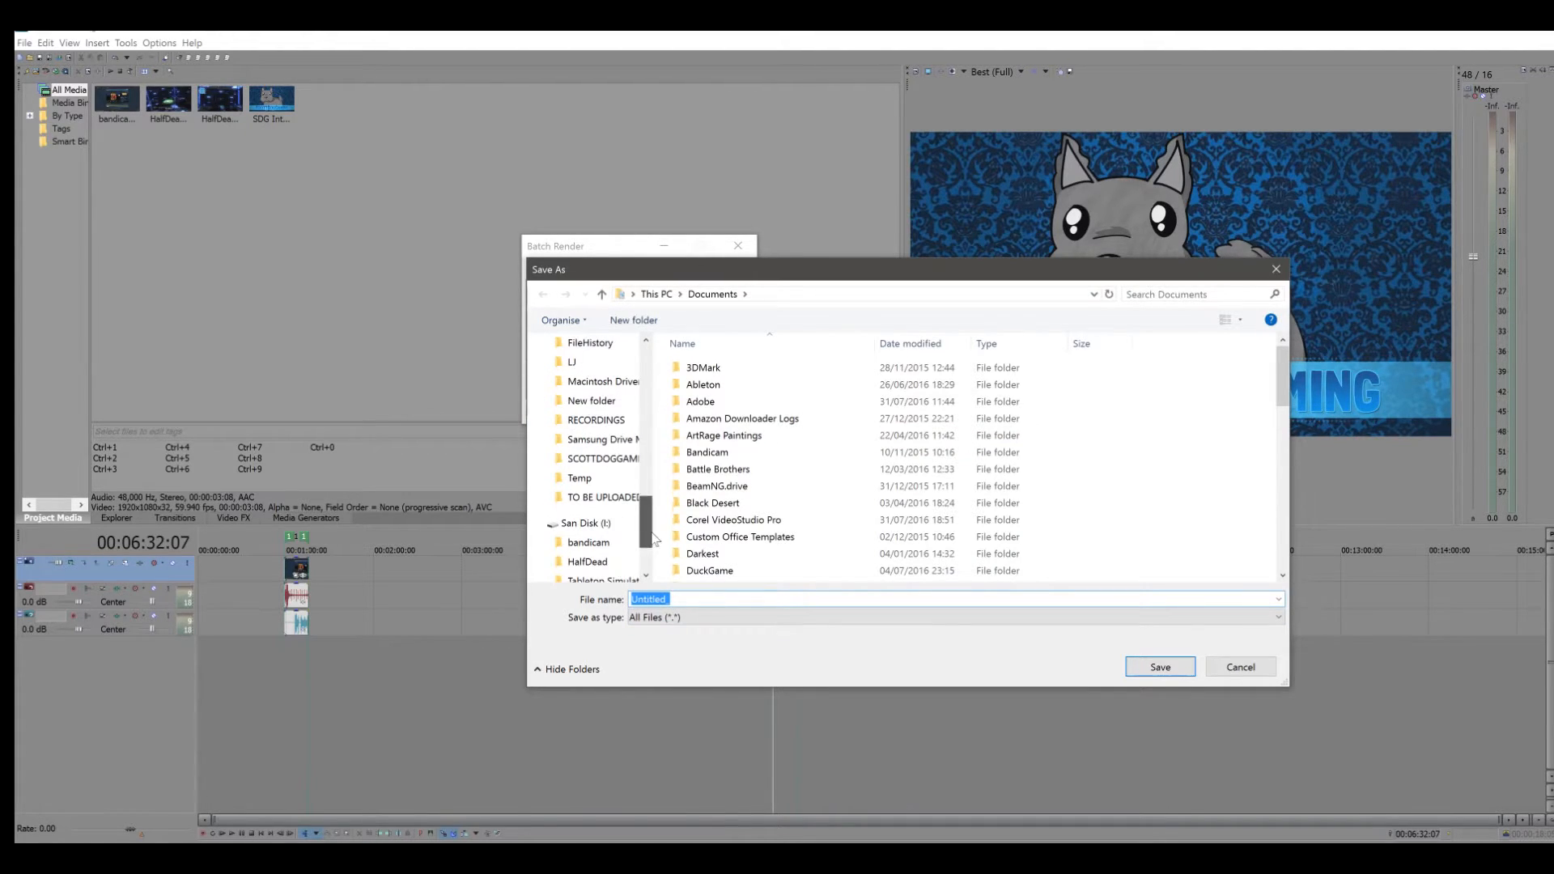
pyautogui.click(603, 498)
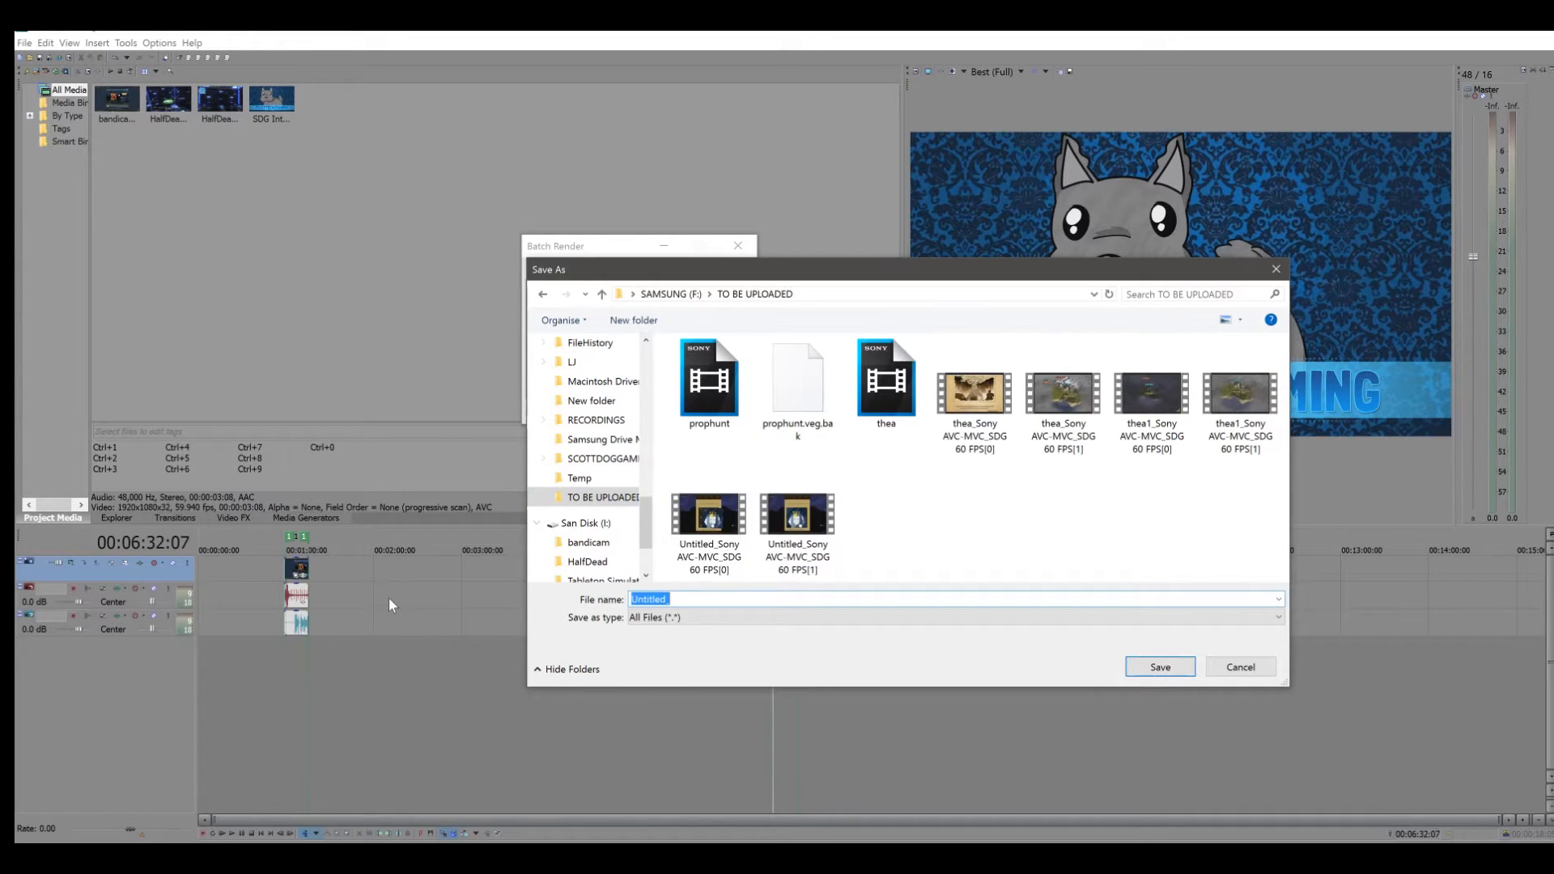
pyautogui.write('test')
pyautogui.press('Return')
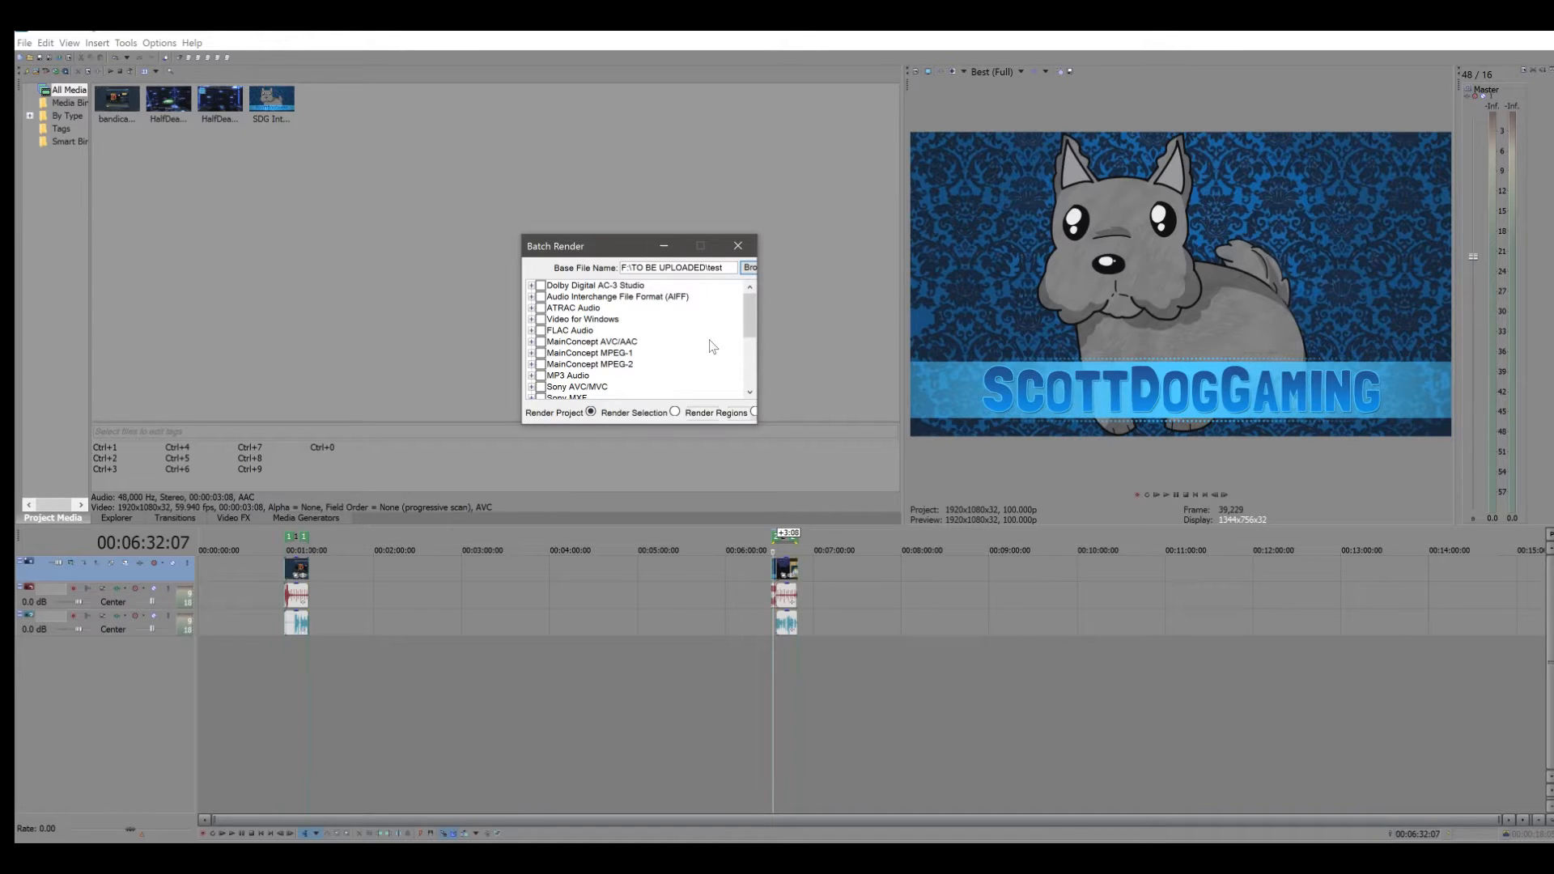
# Choose the SDG 60 FPS template under Sony AVC/MVC and batch render the project's regions.
pyautogui.scroll(-1, 755, 312)
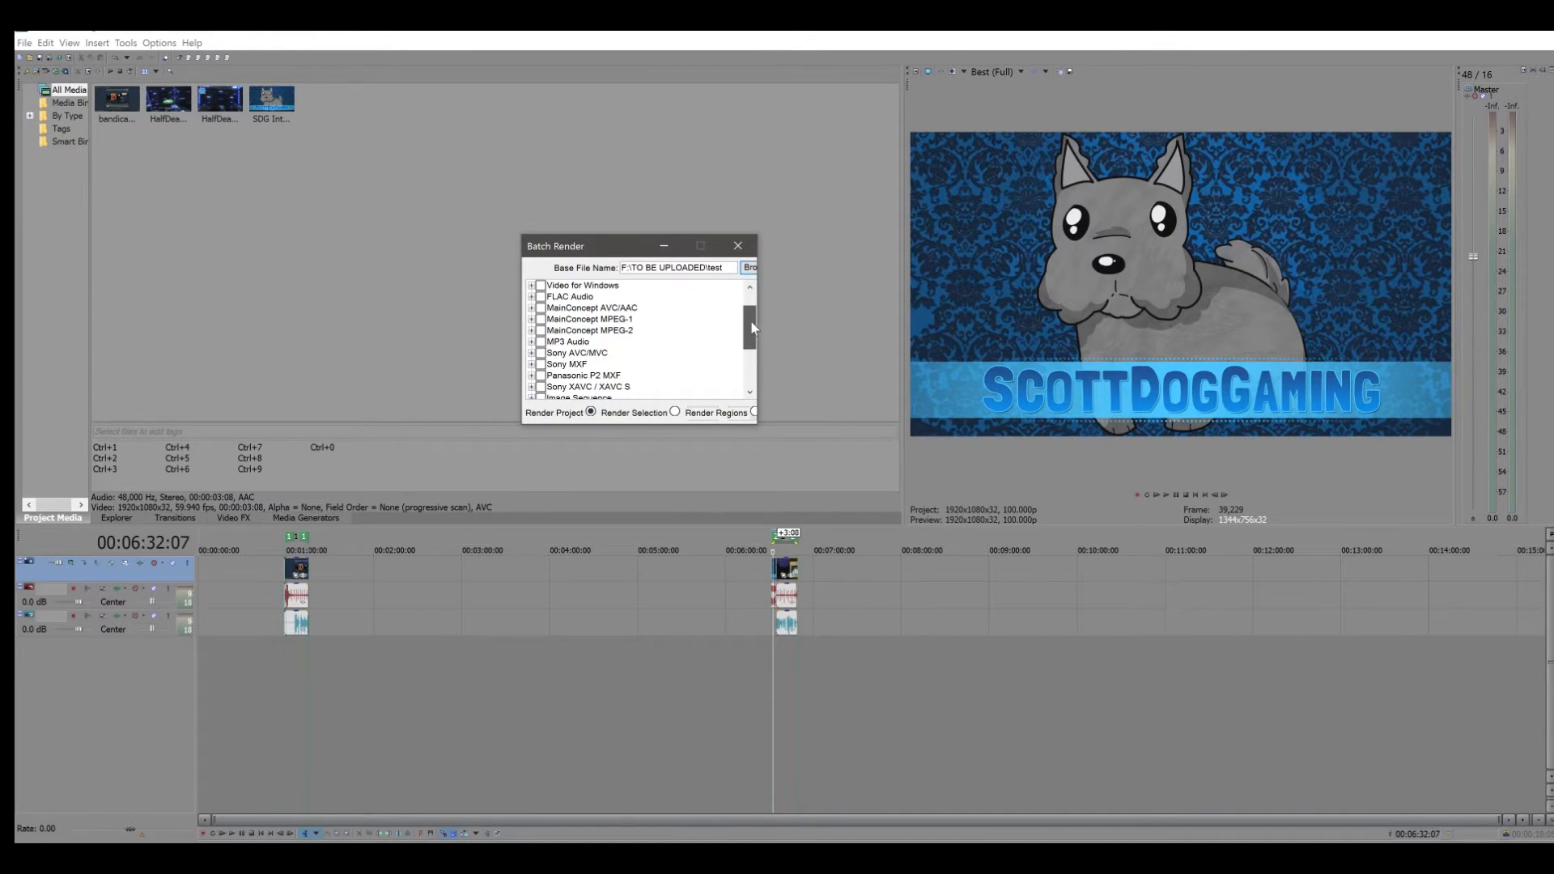
pyautogui.click(531, 354)
pyautogui.scroll(-6, 617, 354)
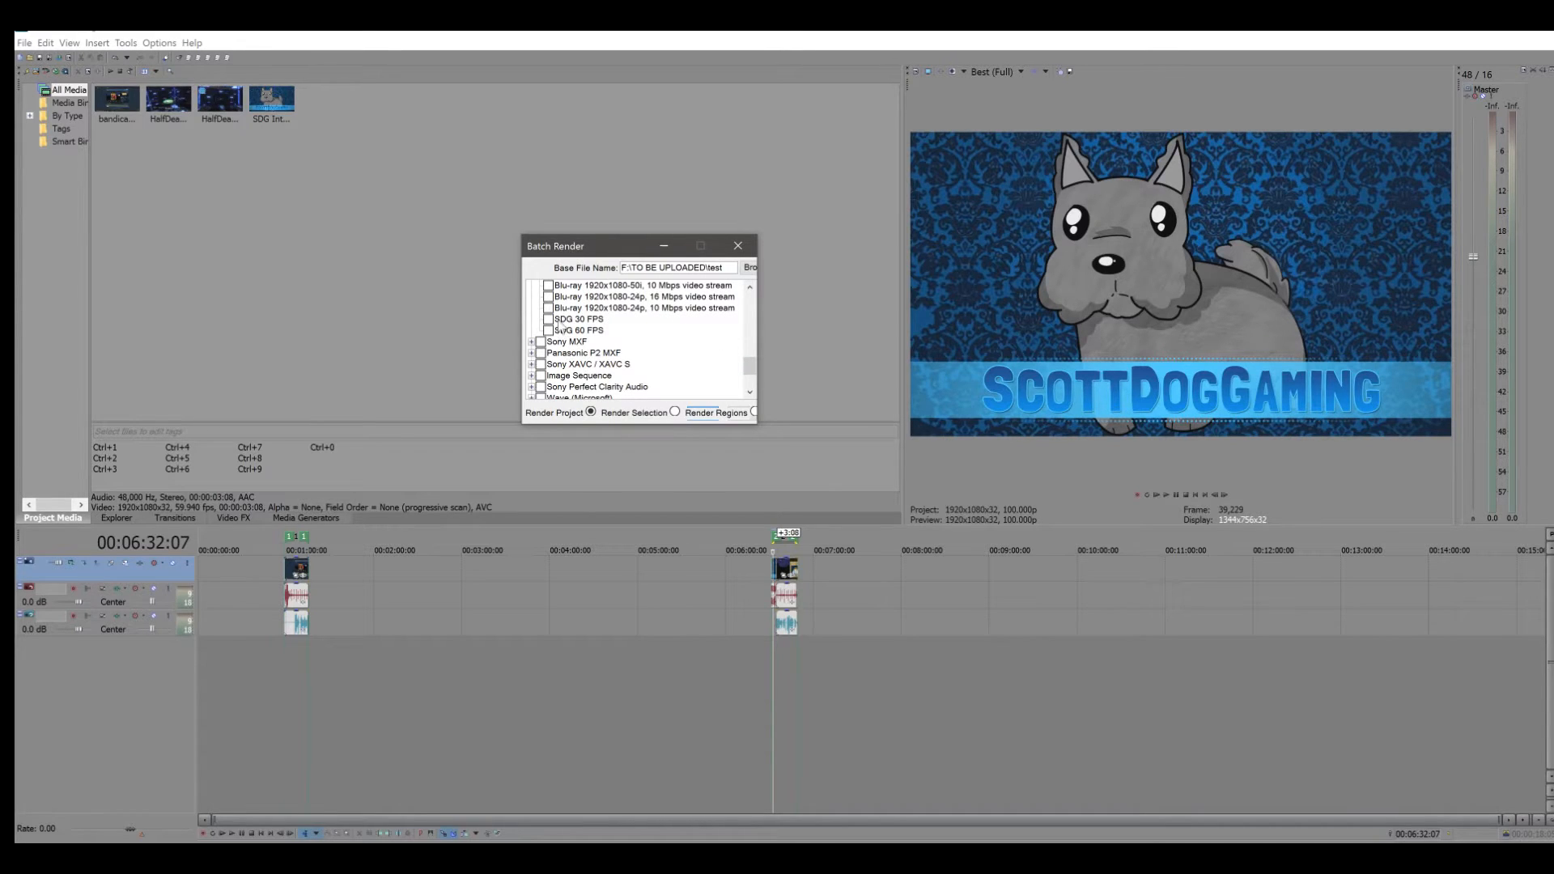
pyautogui.scroll(5, 560, 327)
pyautogui.scroll(-5, 571, 332)
pyautogui.click(700, 413)
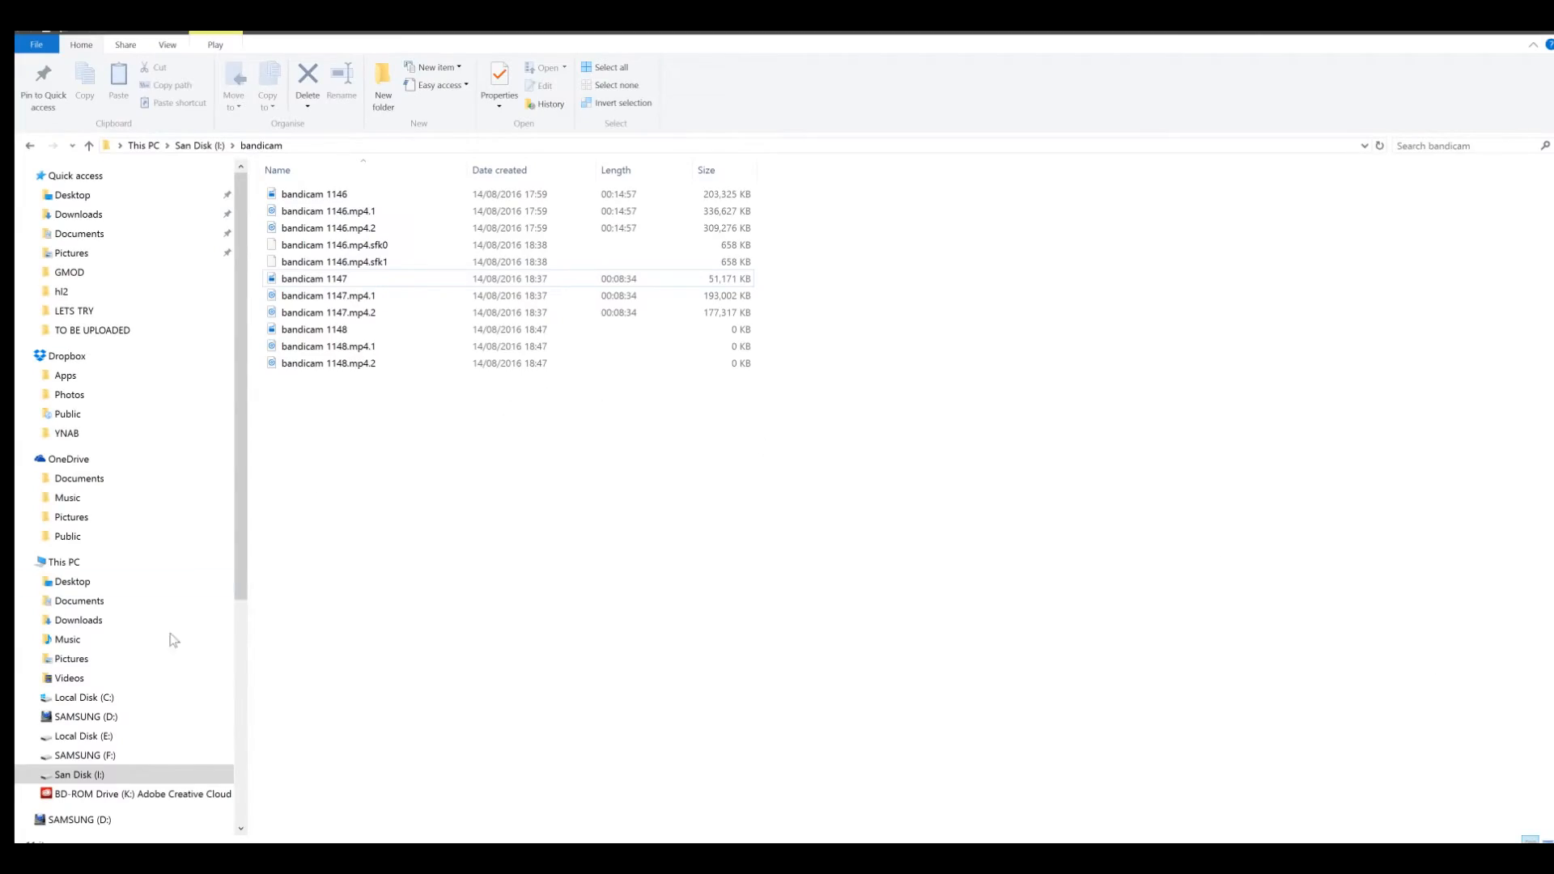
# Switch to File Explorer, find the two rendered test files in TO BE UPLOADED on drive F:, and place the window over the video editor.
pyautogui.click(86, 757)
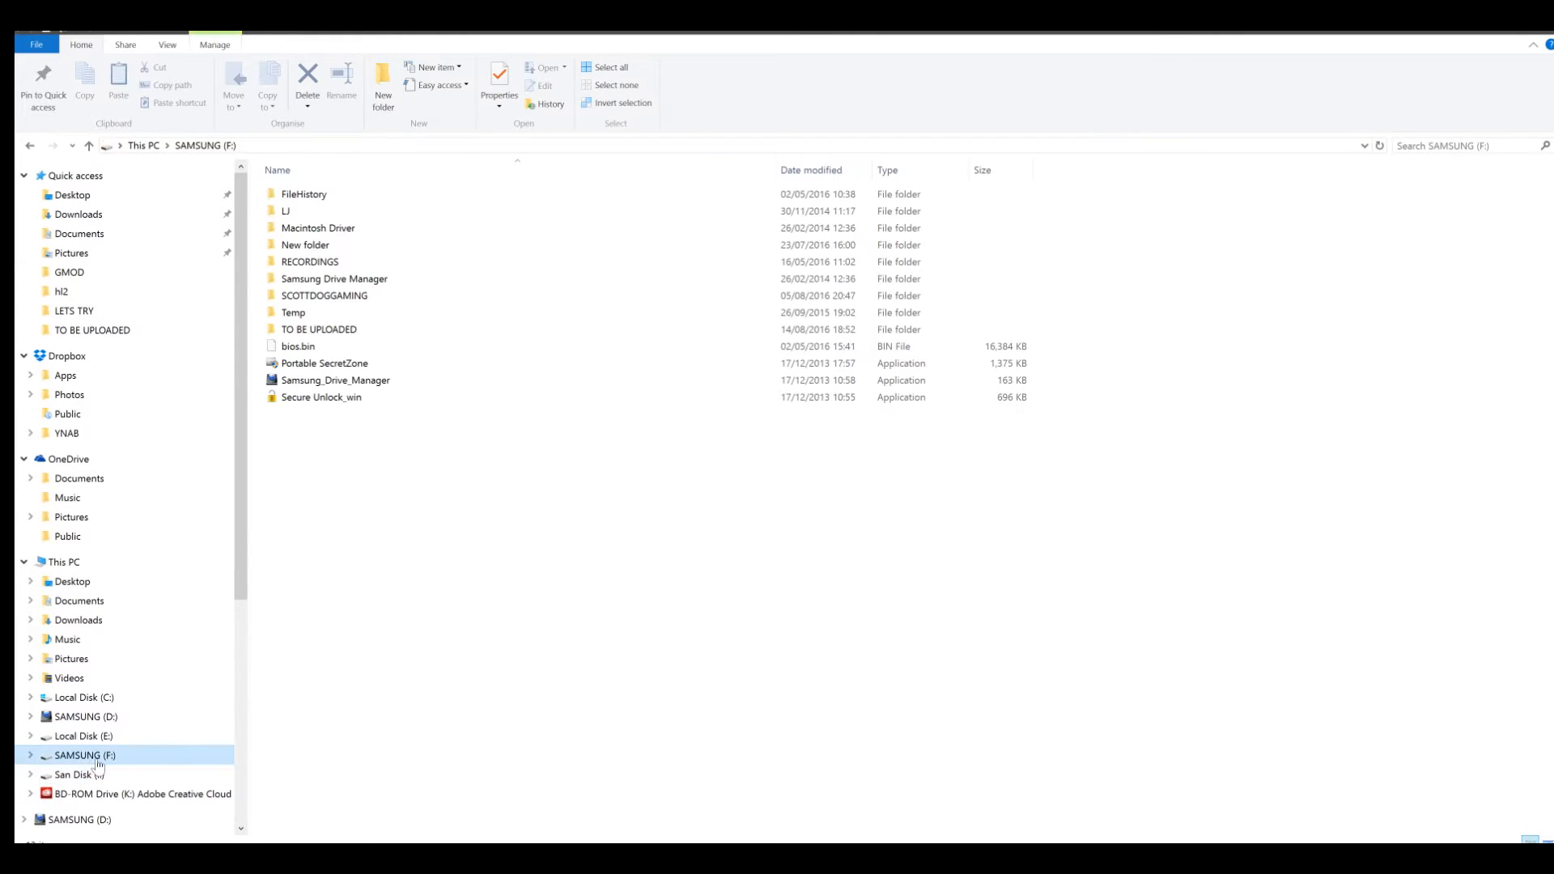
pyautogui.doubleClick(312, 330)
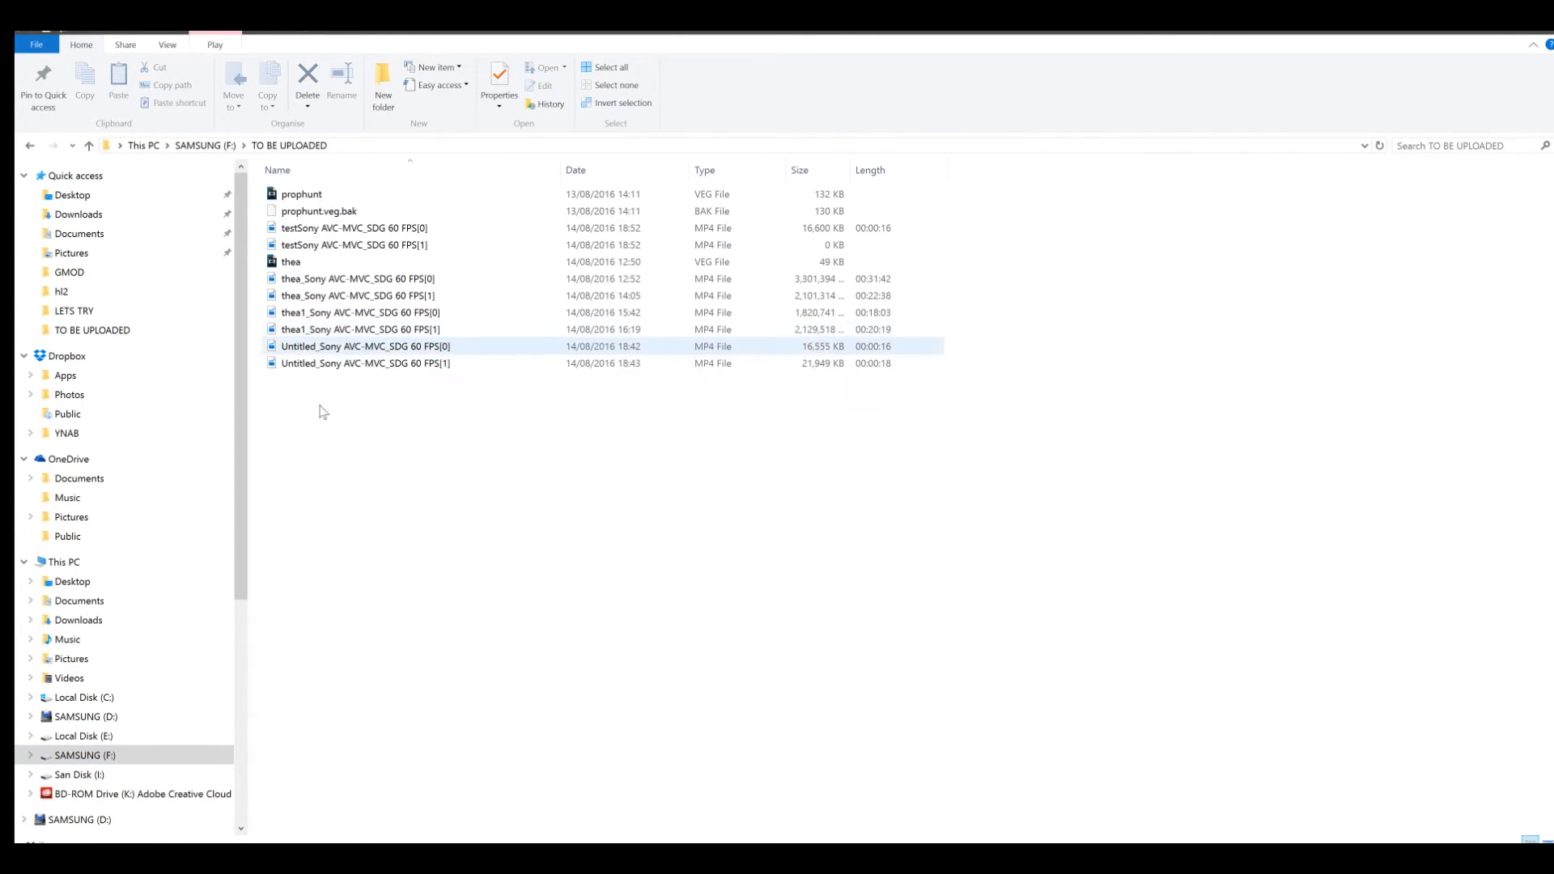
pyautogui.click(337, 229)
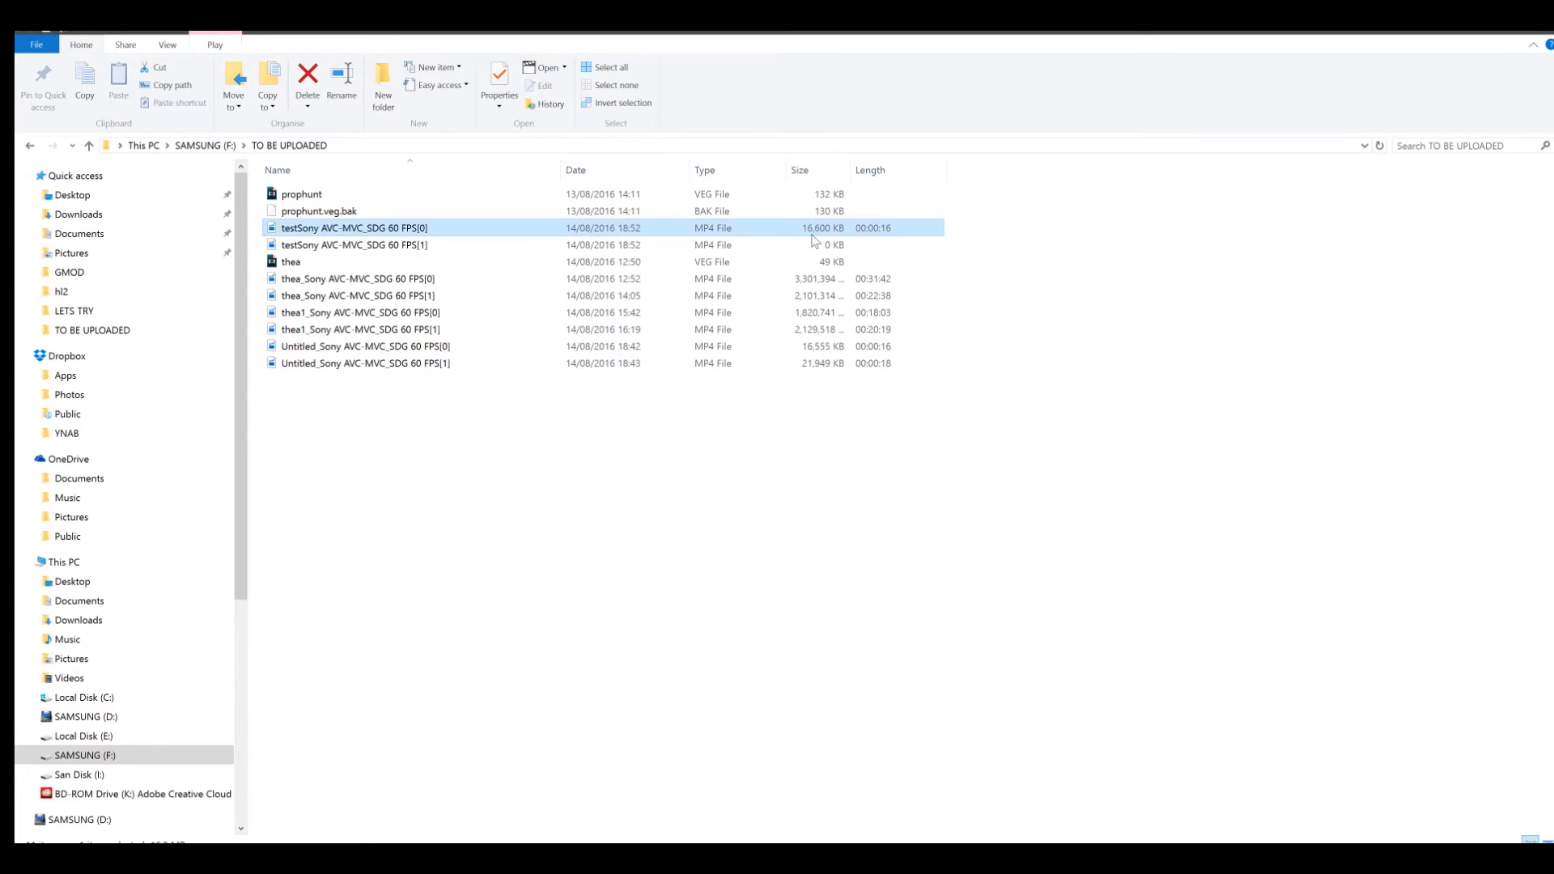
pyautogui.click(373, 246)
pyautogui.moveTo(694, 33); pyautogui.dragTo(768, 358)
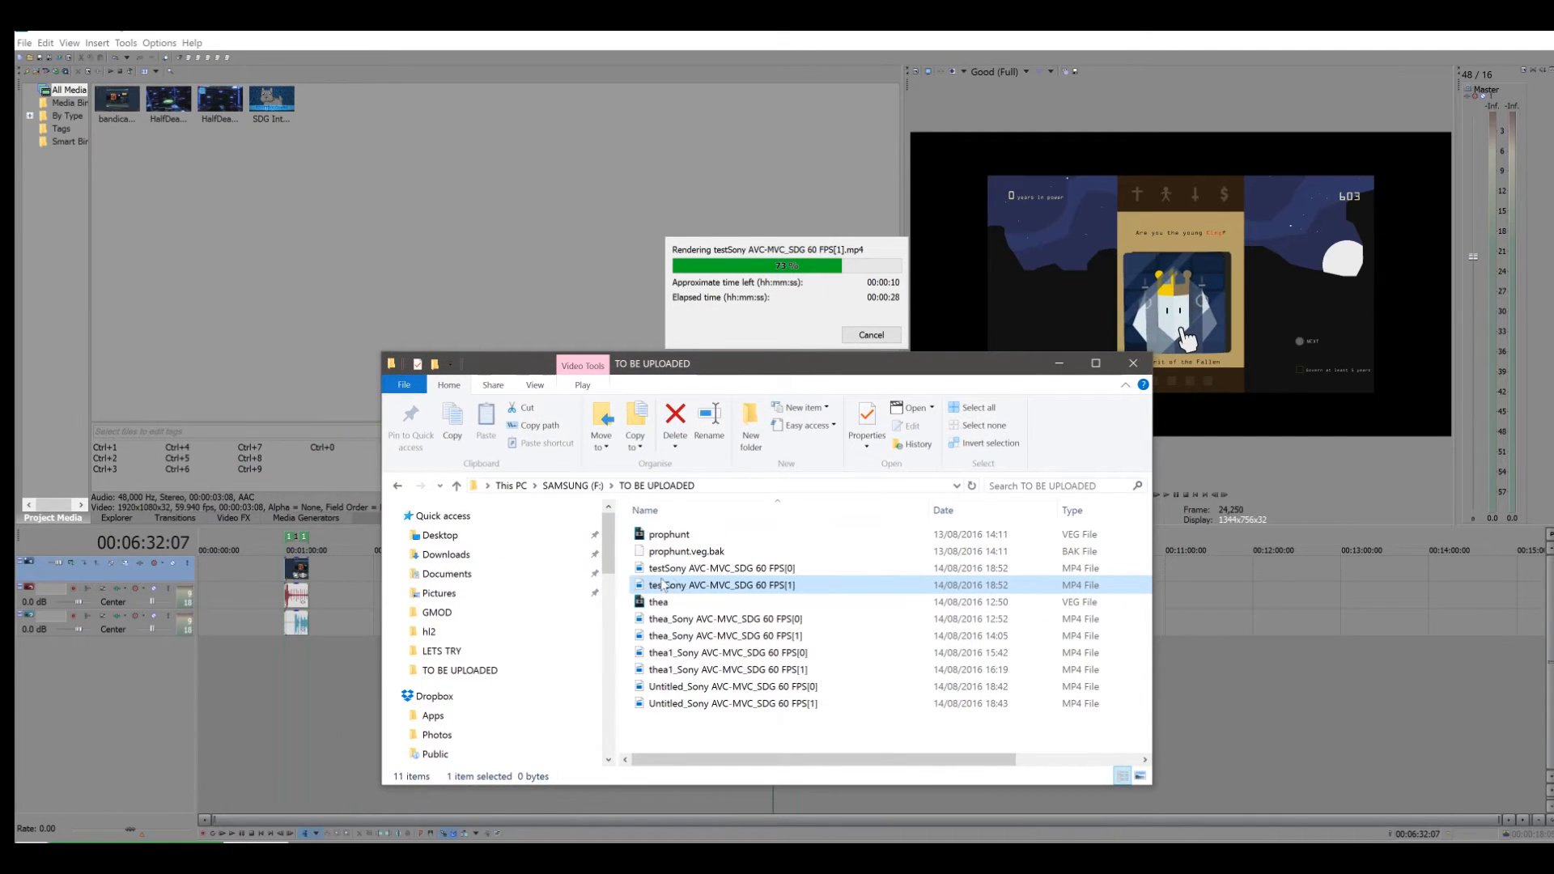
# Play the rendered files testSony AVC-MVC_SDG 60 FPS[0] and [1], skip the second to its end, and return to the Vegas project.
pyautogui.doubleClick(685, 570)
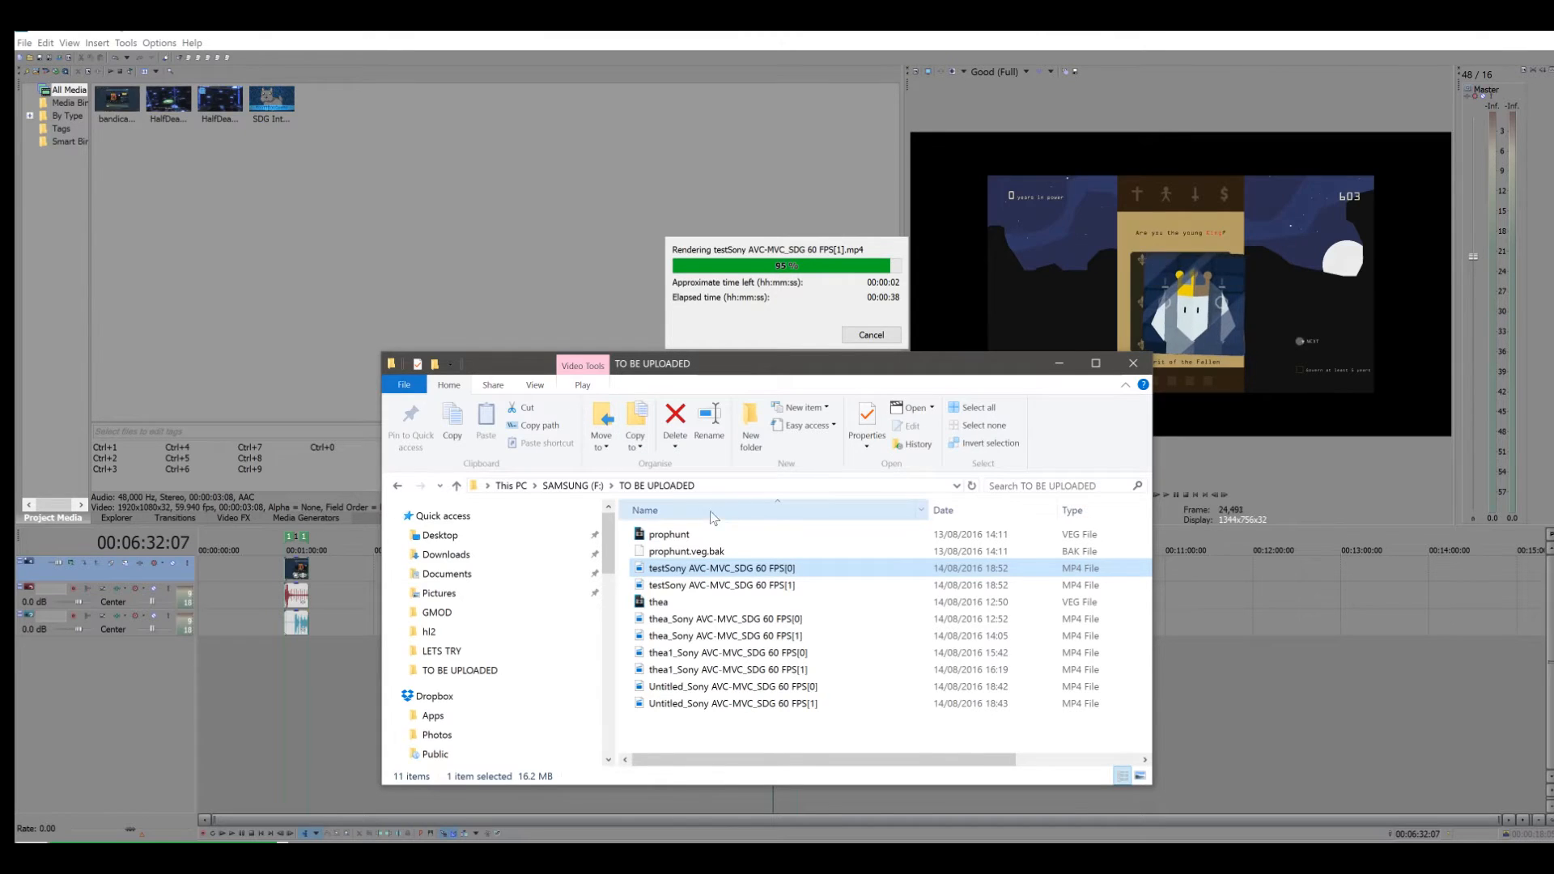
pyautogui.click(735, 586)
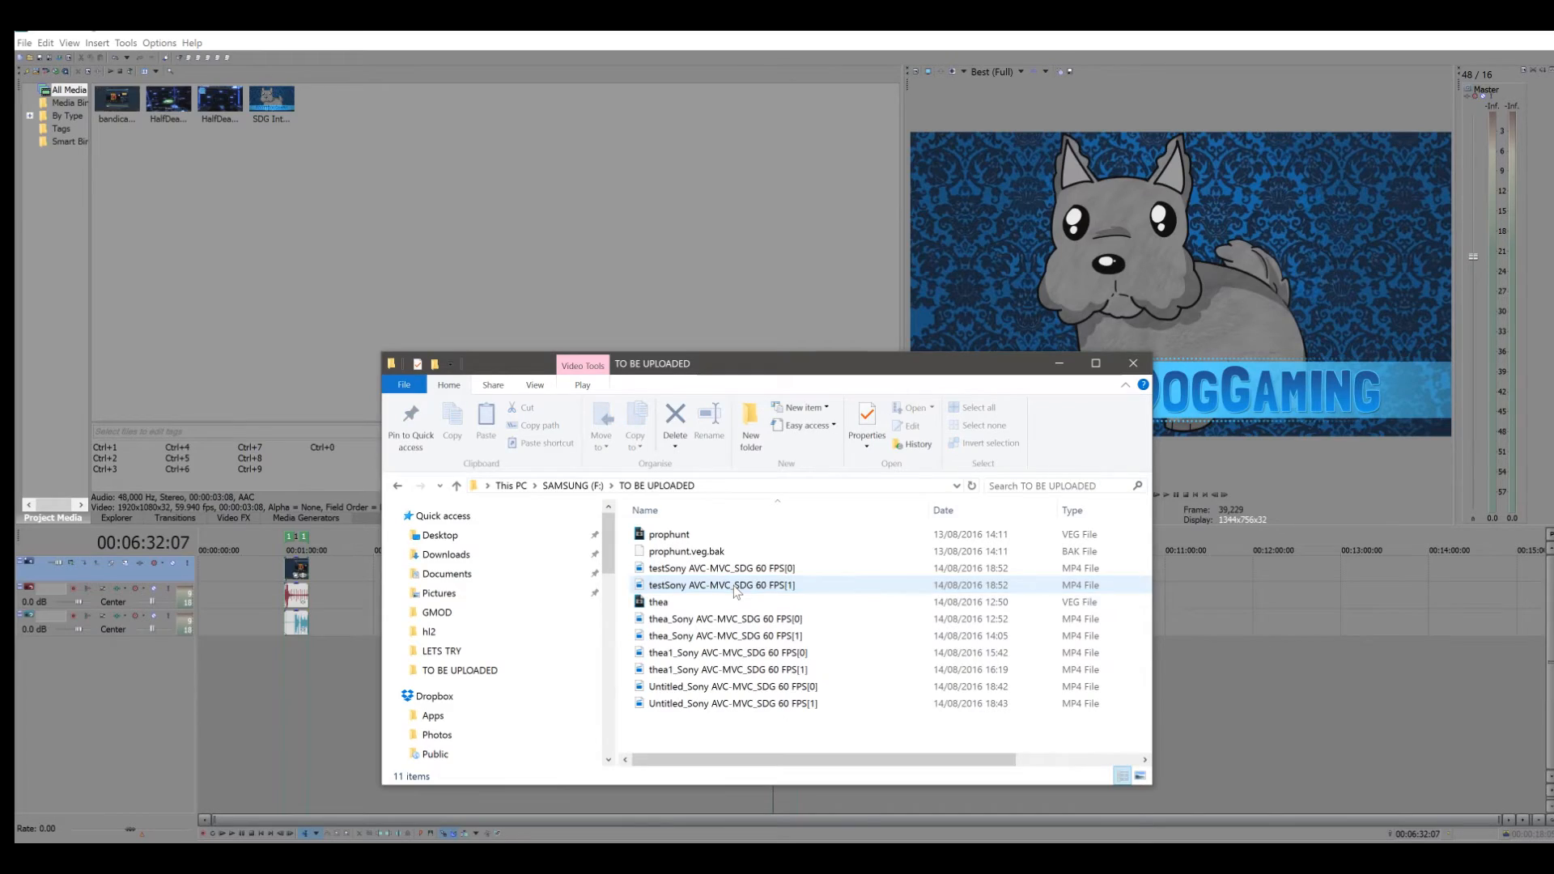
pyautogui.doubleClick(745, 589)
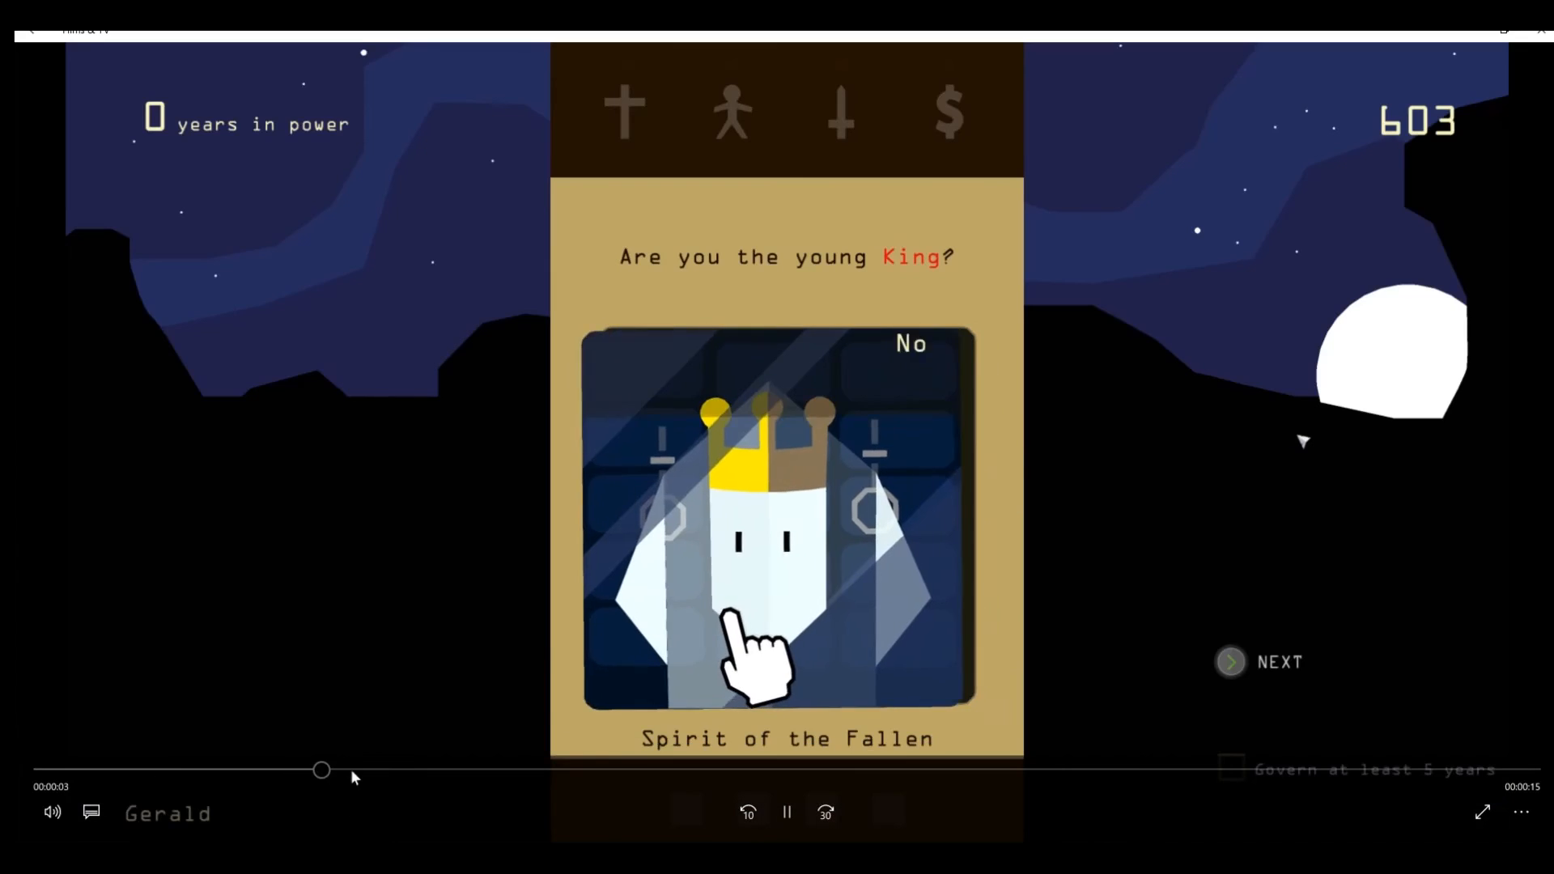
pyautogui.moveTo(351, 769); pyautogui.dragTo(1483, 765)
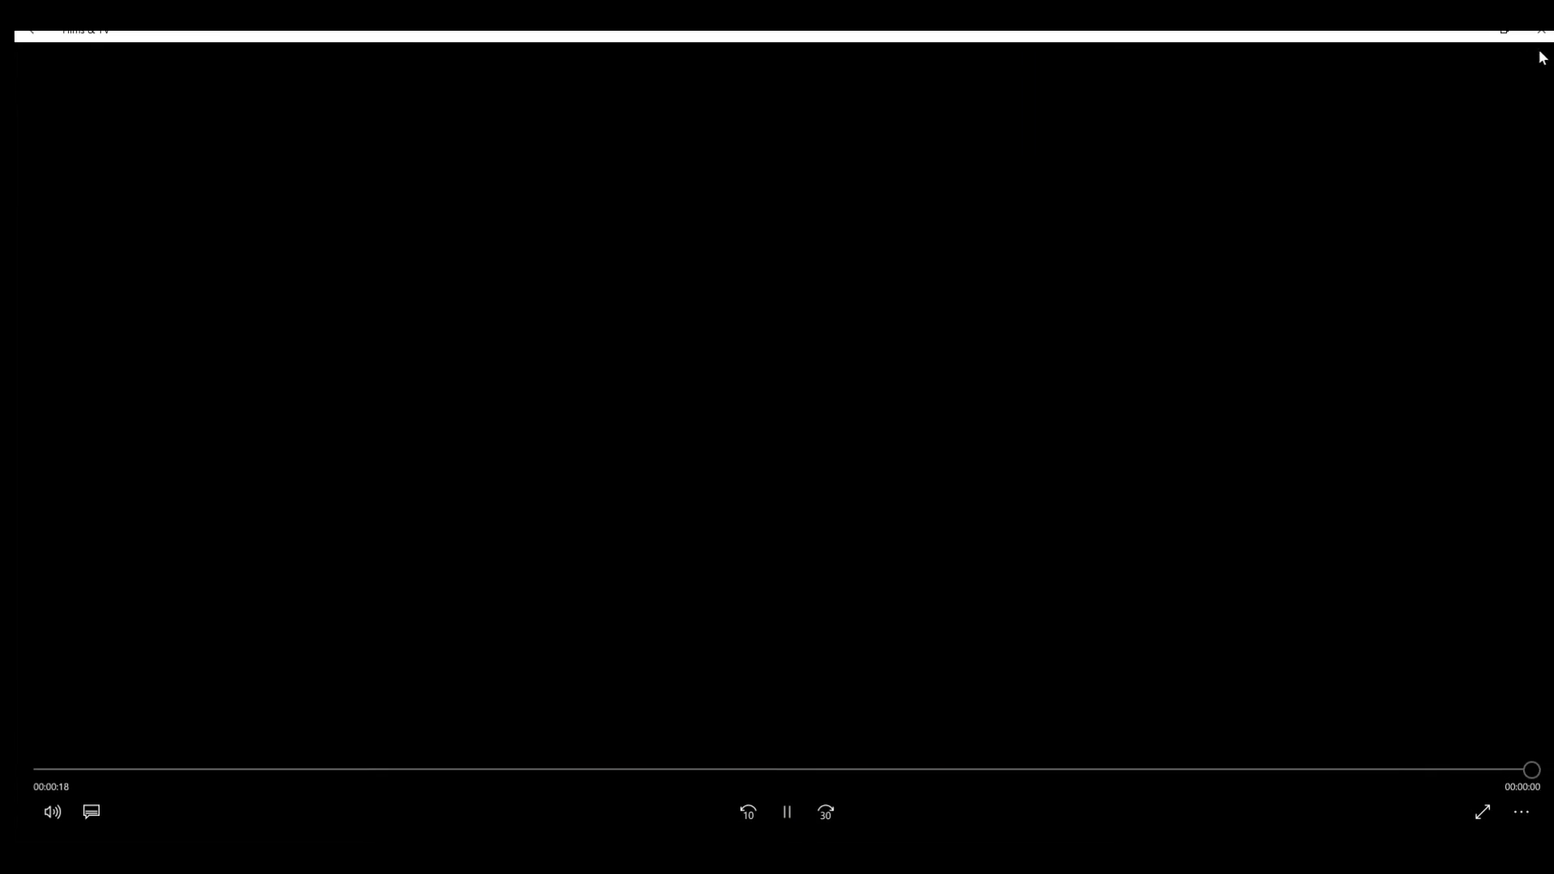
pyautogui.click(1542, 35)
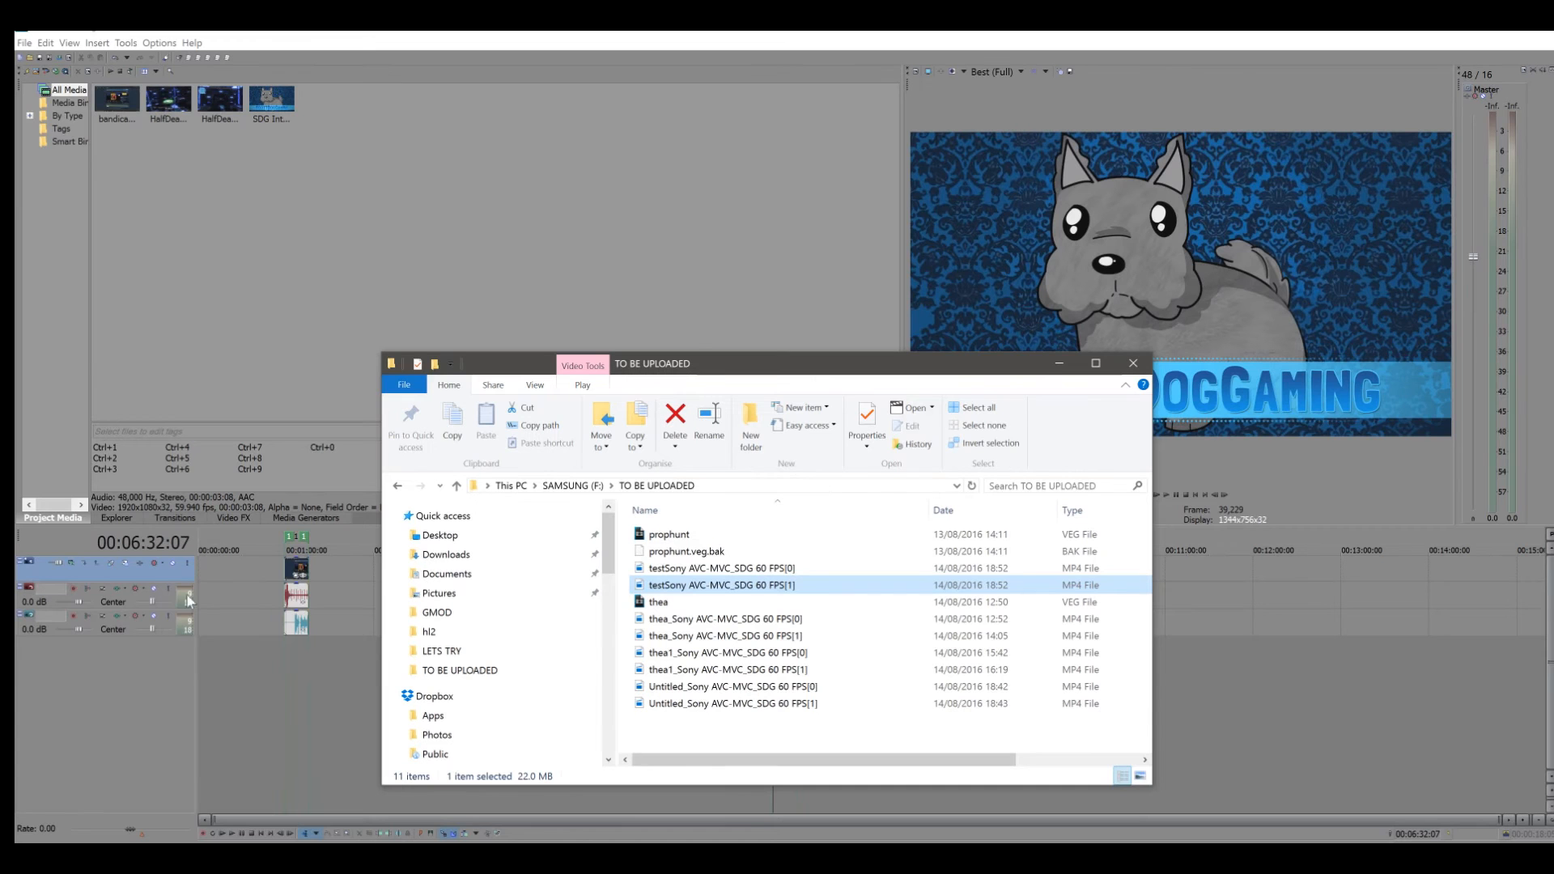
pyautogui.click(500, 259)
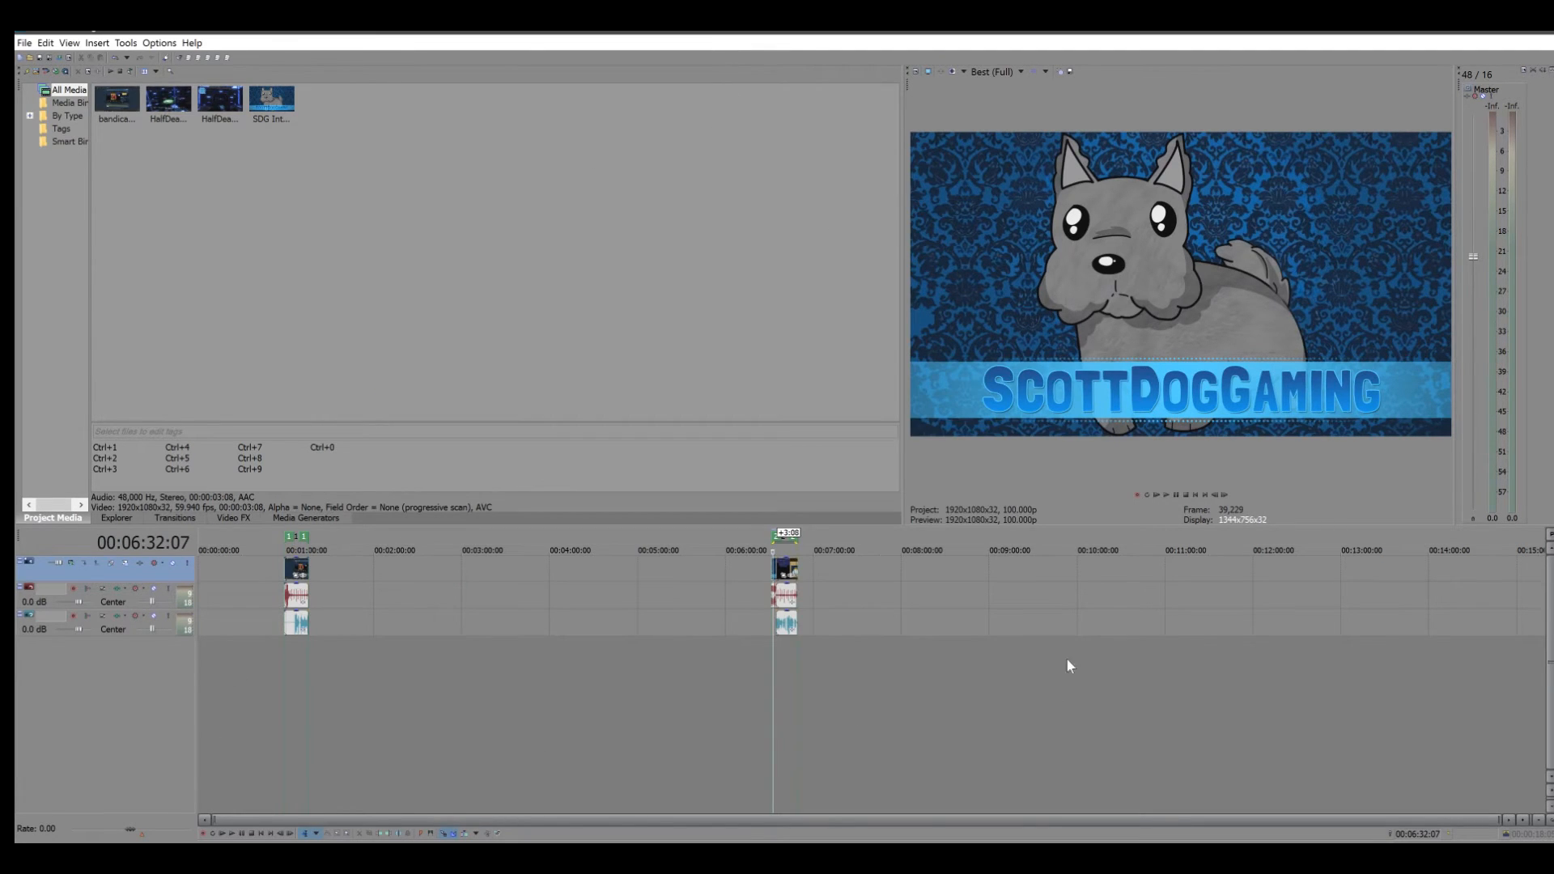